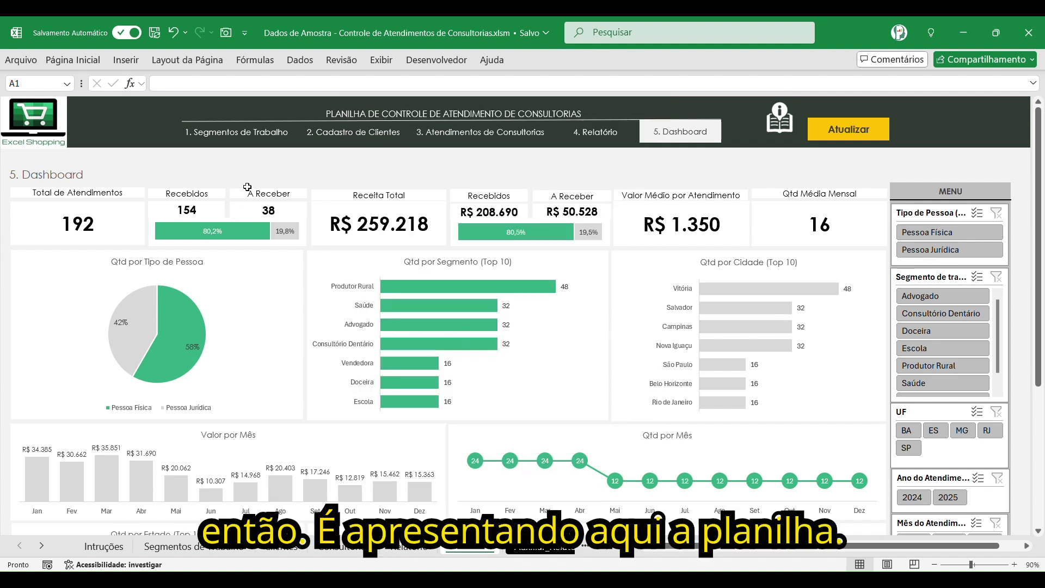
Leave the Dashboard for the '1. Segmentos de Trabalho' sheet listing registered work segments
click(250, 183)
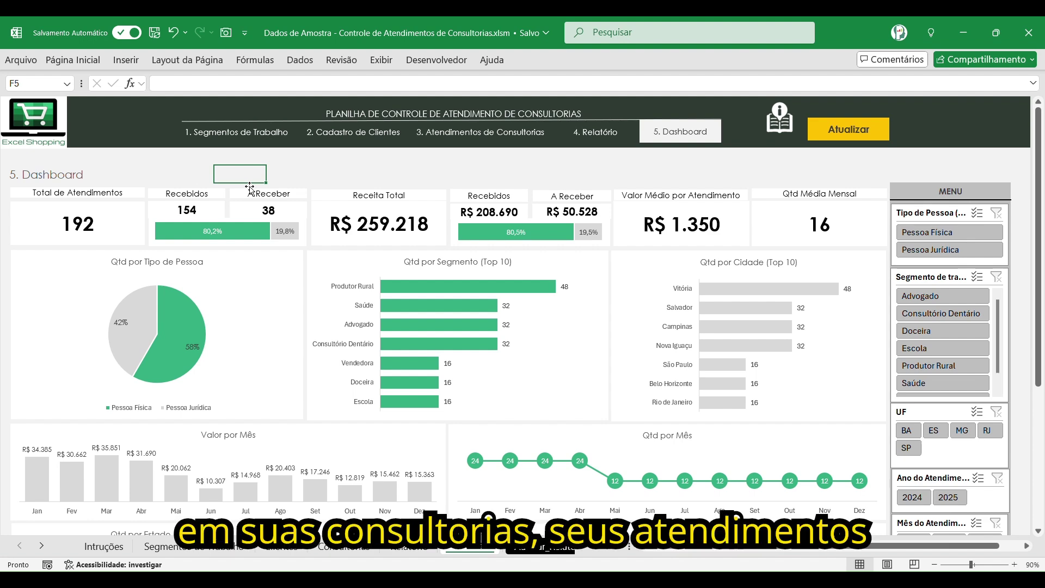
click(266, 140)
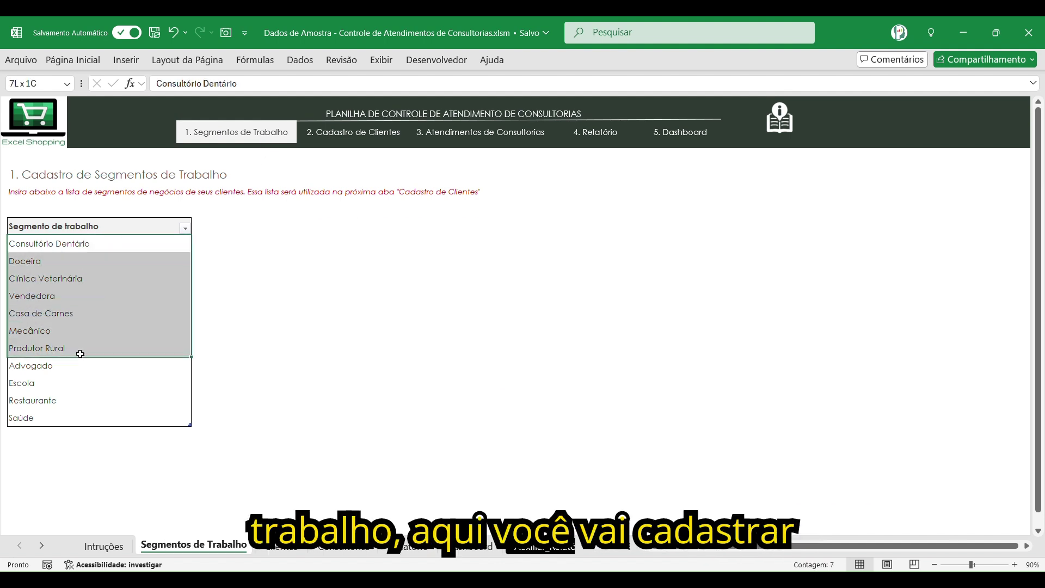
Review segments such as Consultório Dentário, Doceira, Mecânico and Advogado, then open Cadastro de Clientes
drag(84, 246, 81, 404)
click(230, 313)
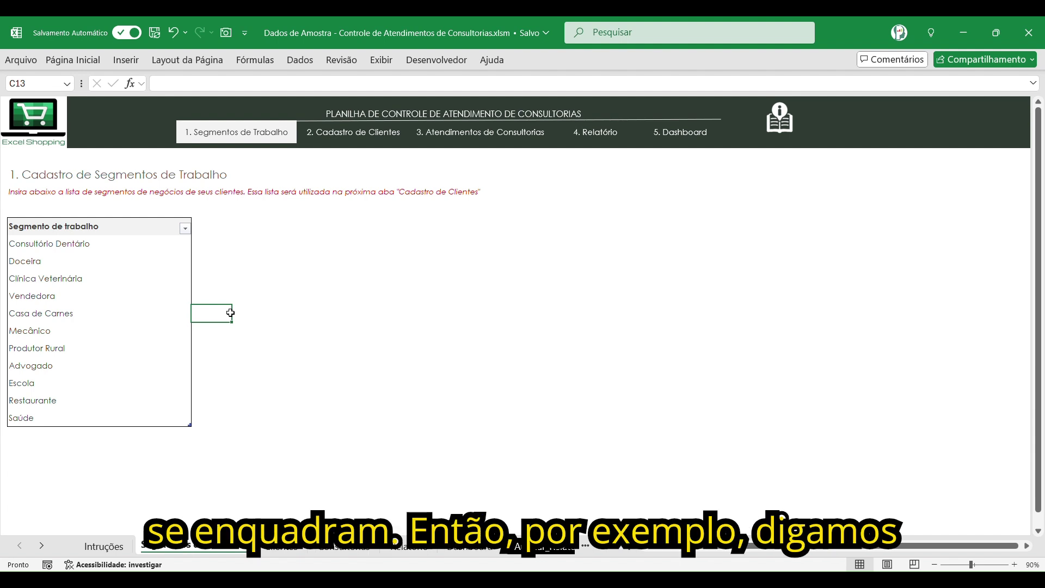
click(115, 248)
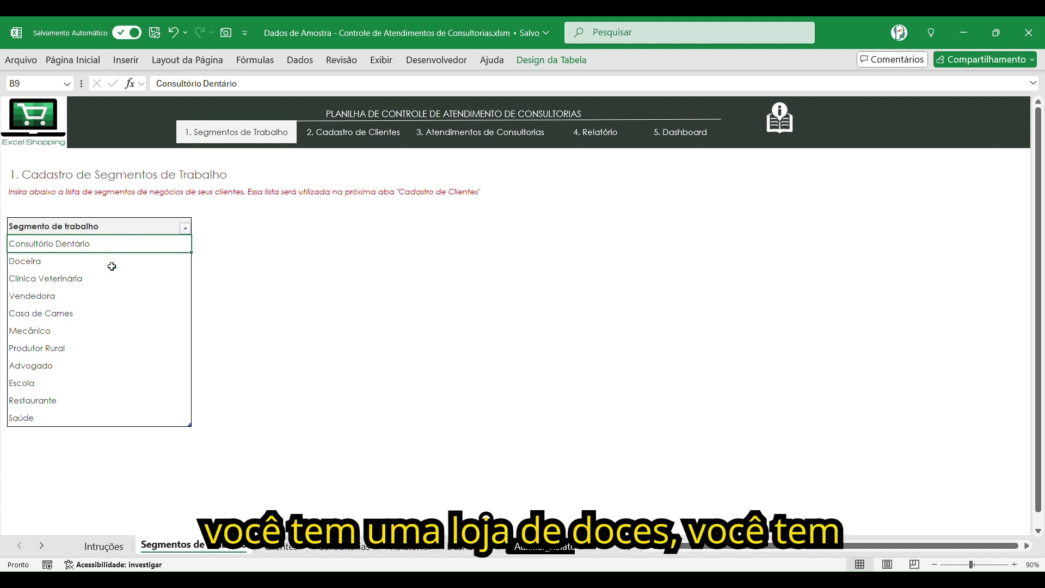
click(111, 266)
click(108, 281)
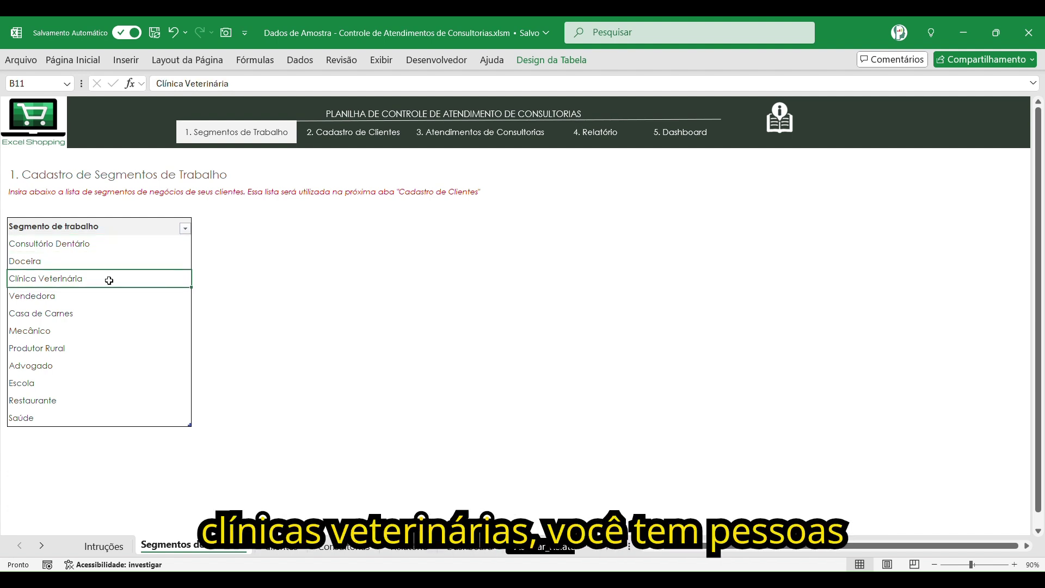
click(80, 304)
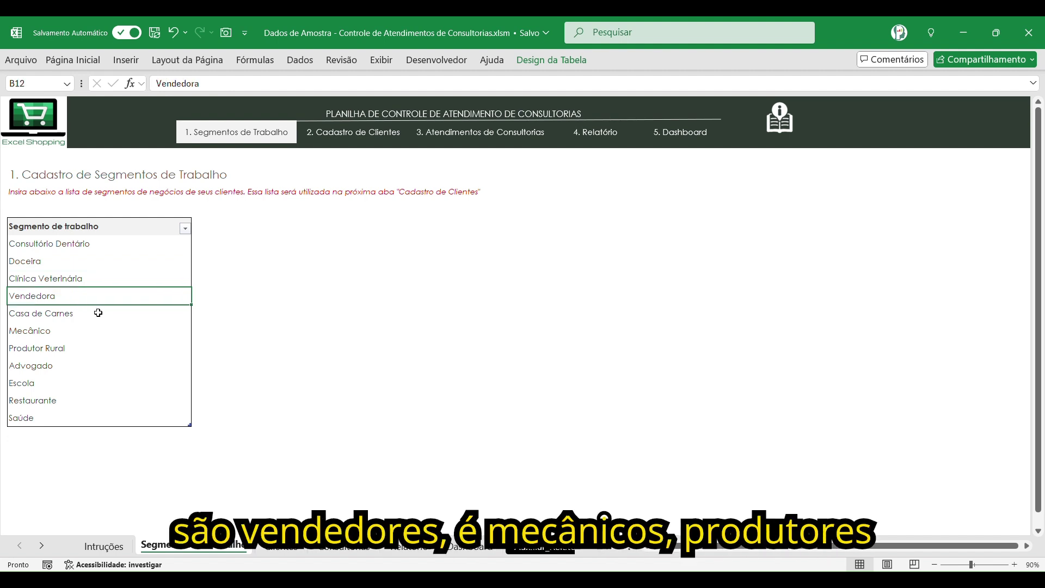
click(85, 337)
click(90, 354)
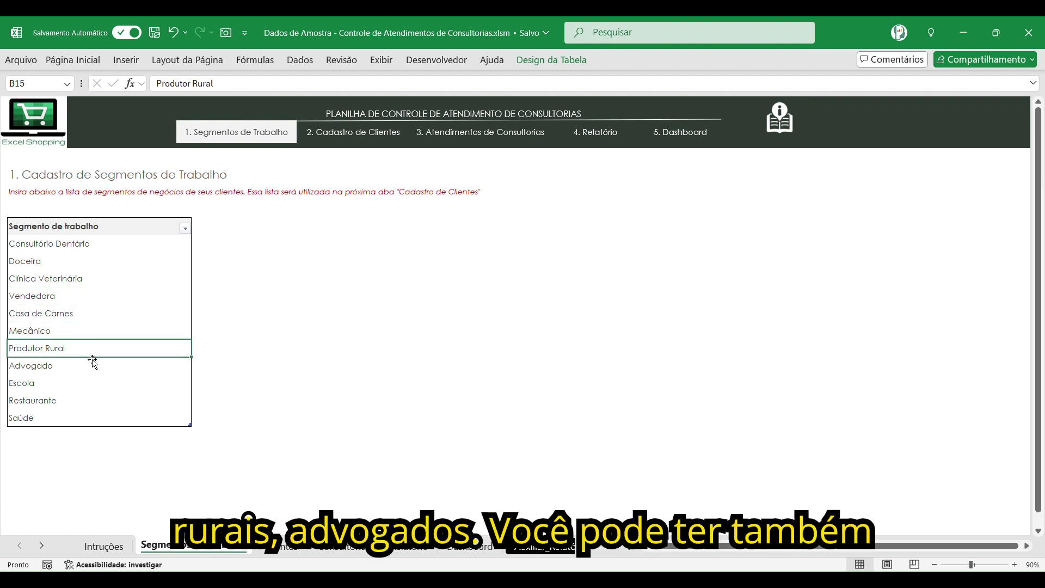
click(83, 368)
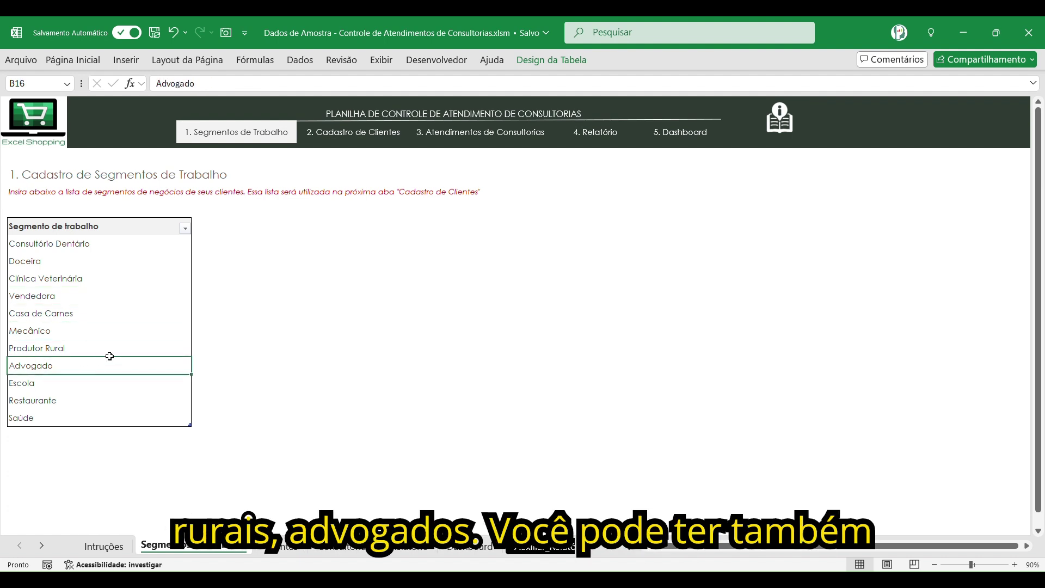
click(115, 317)
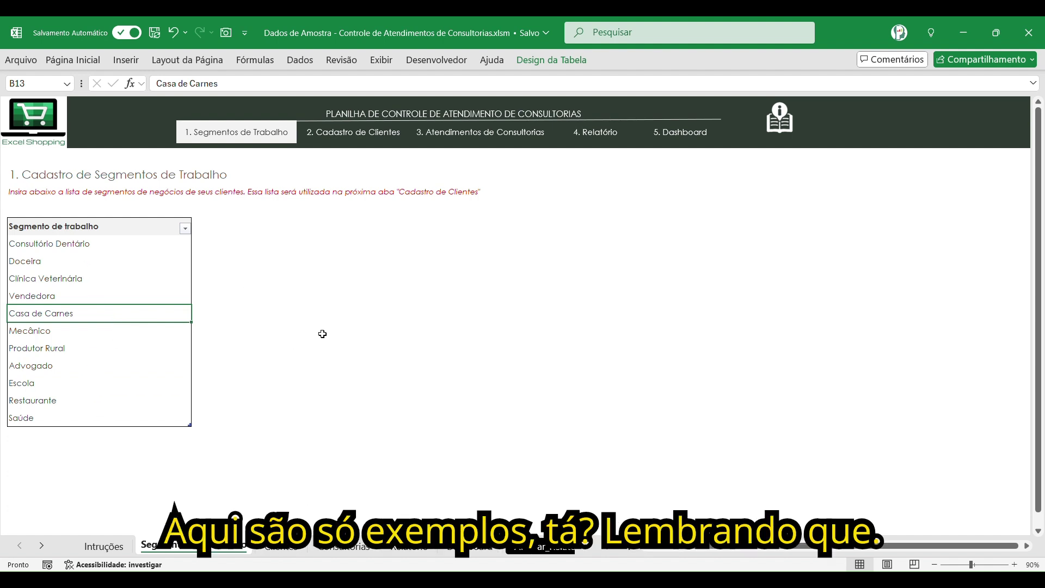
click(139, 260)
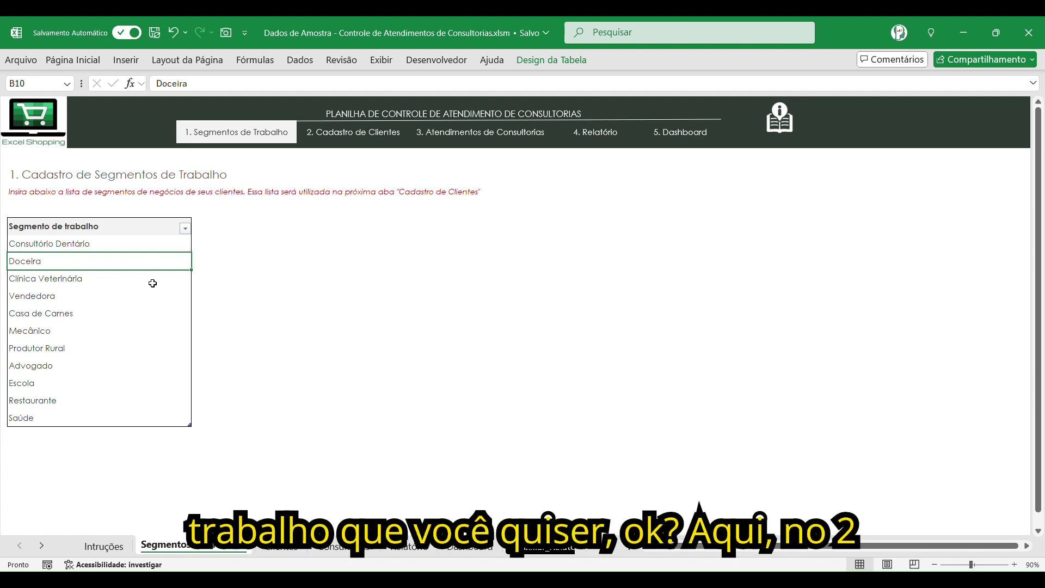
click(389, 139)
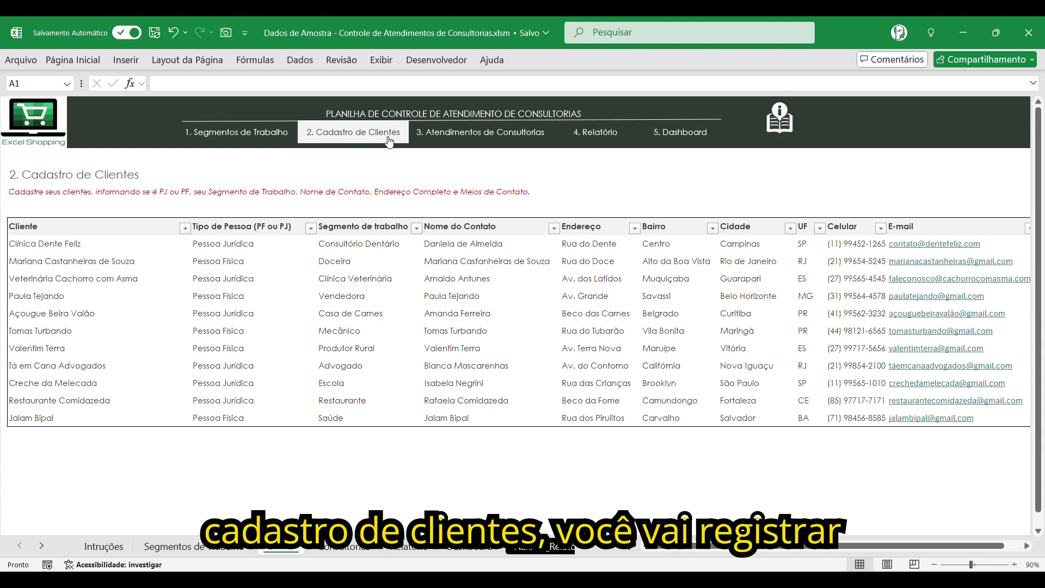
Review the client names, person type, work segment and contact columns, starting with Clínica Dente Feliz
click(82, 245)
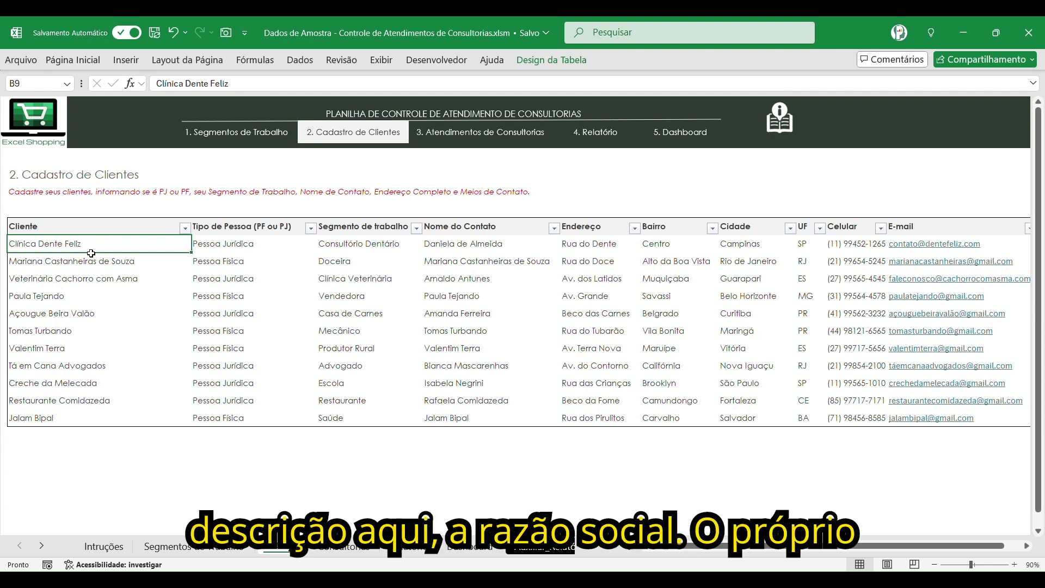
click(116, 269)
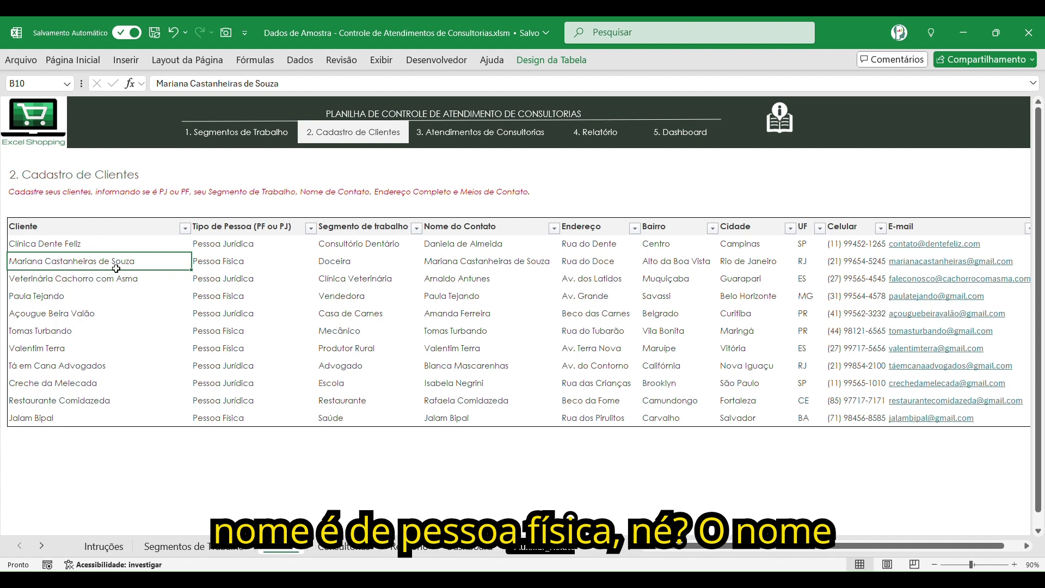
click(262, 248)
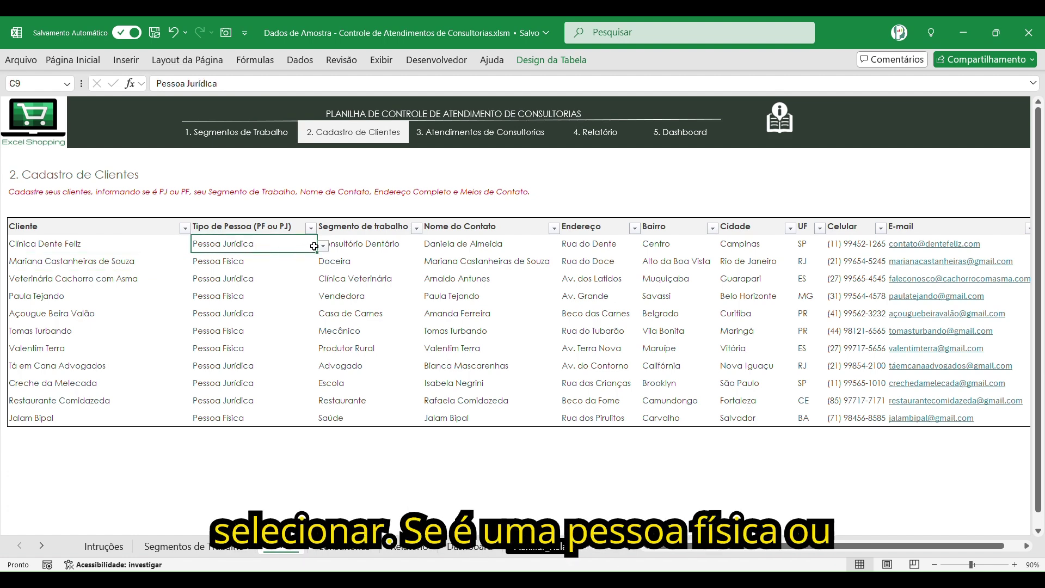
click(346, 250)
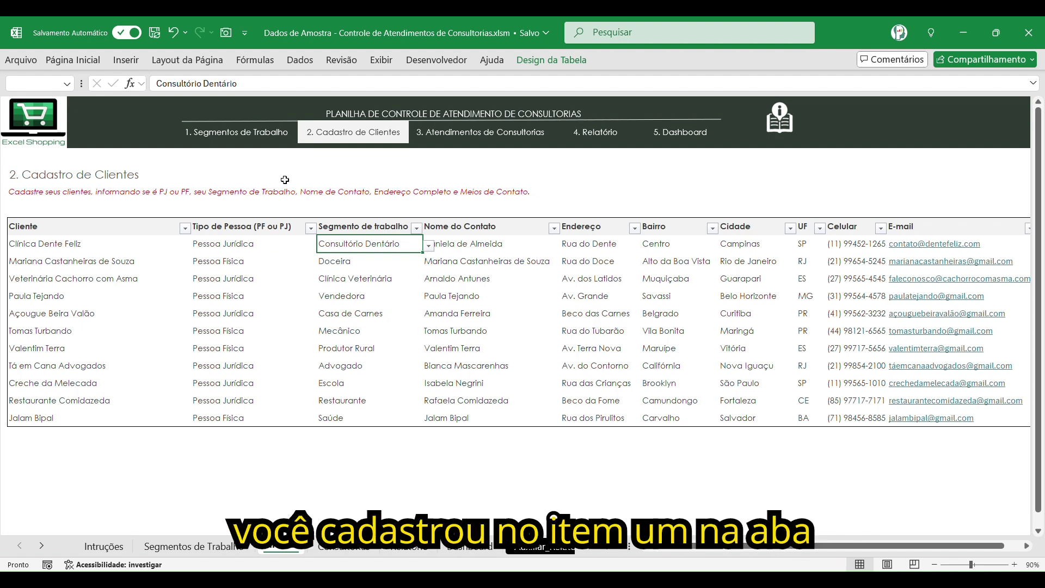
click(485, 280)
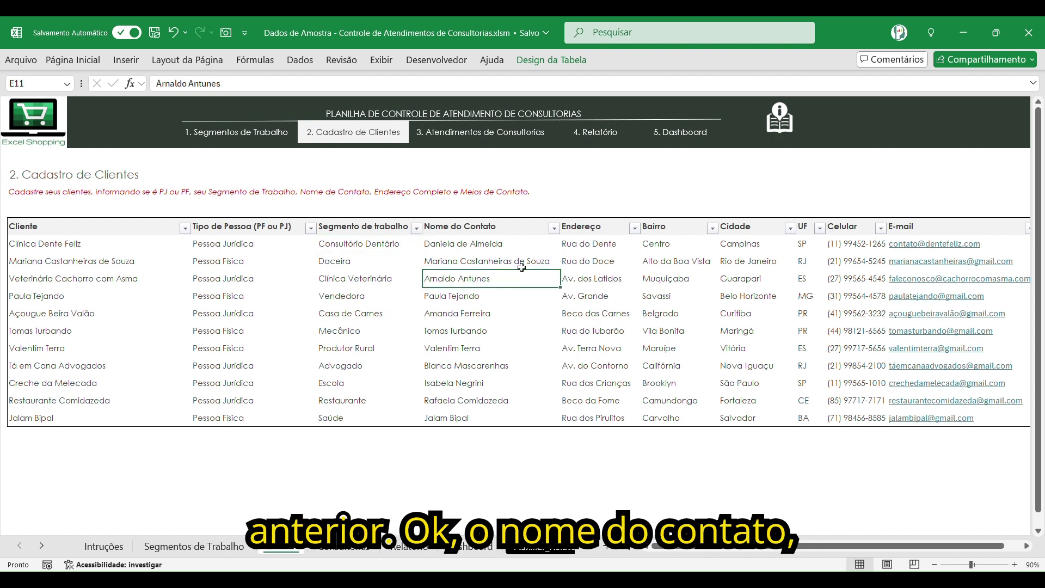
click(529, 246)
click(490, 314)
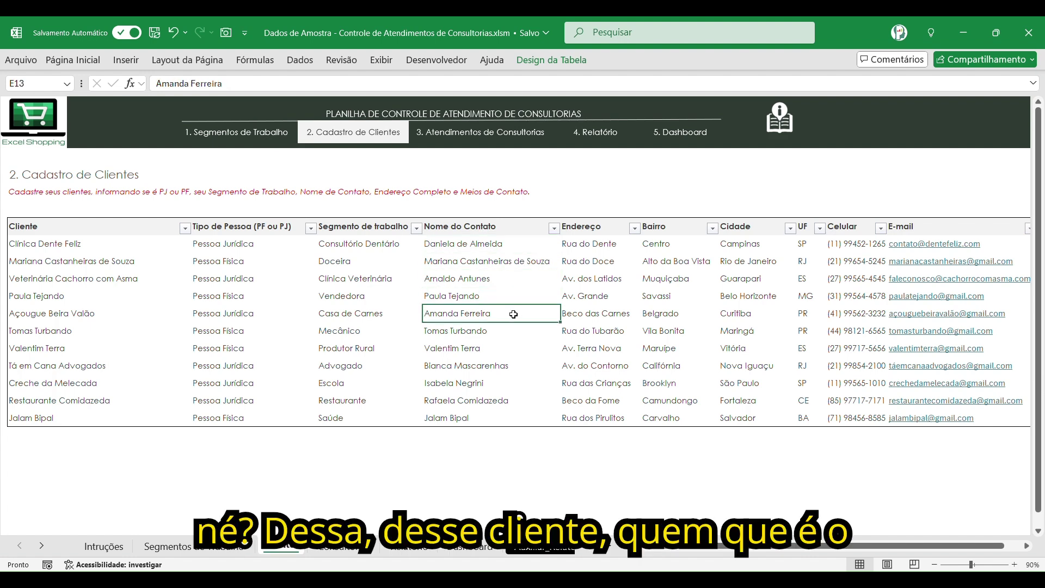
click(504, 333)
Review address, Centro, Campinas, SP and mobile columns, then open '3. Atendimentos de Consultorias'
click(585, 248)
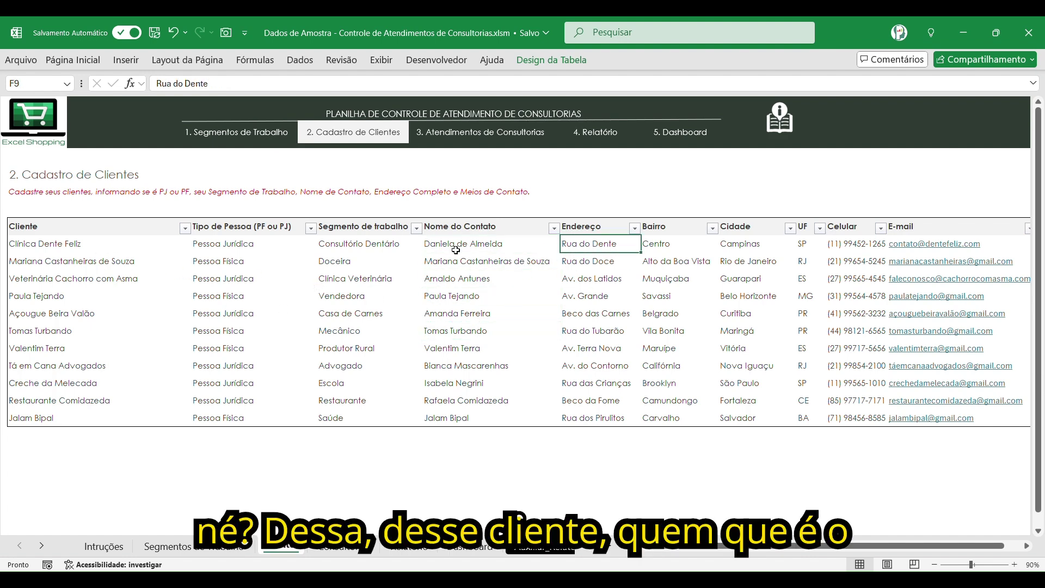
click(472, 246)
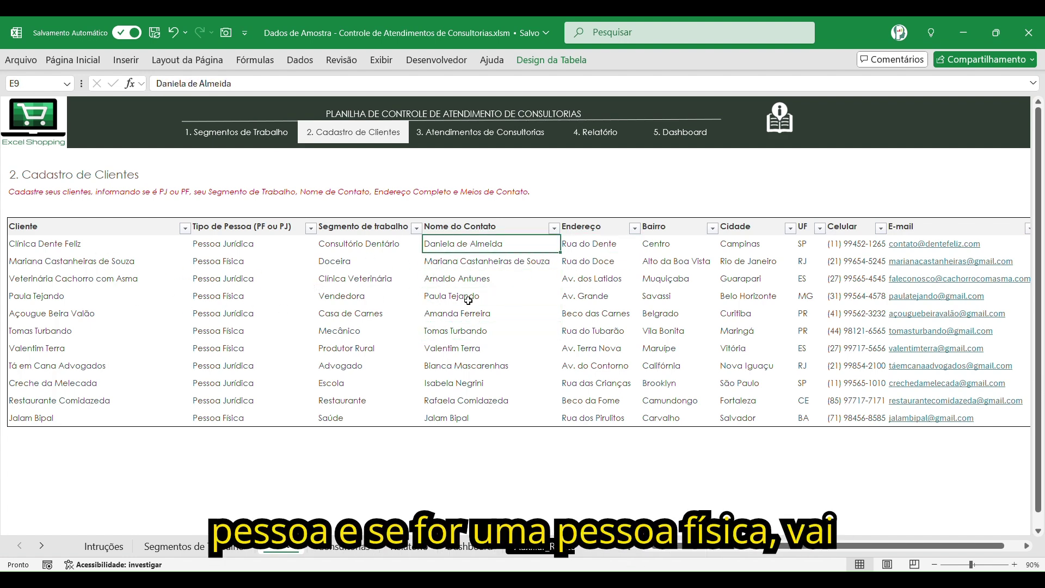
click(475, 265)
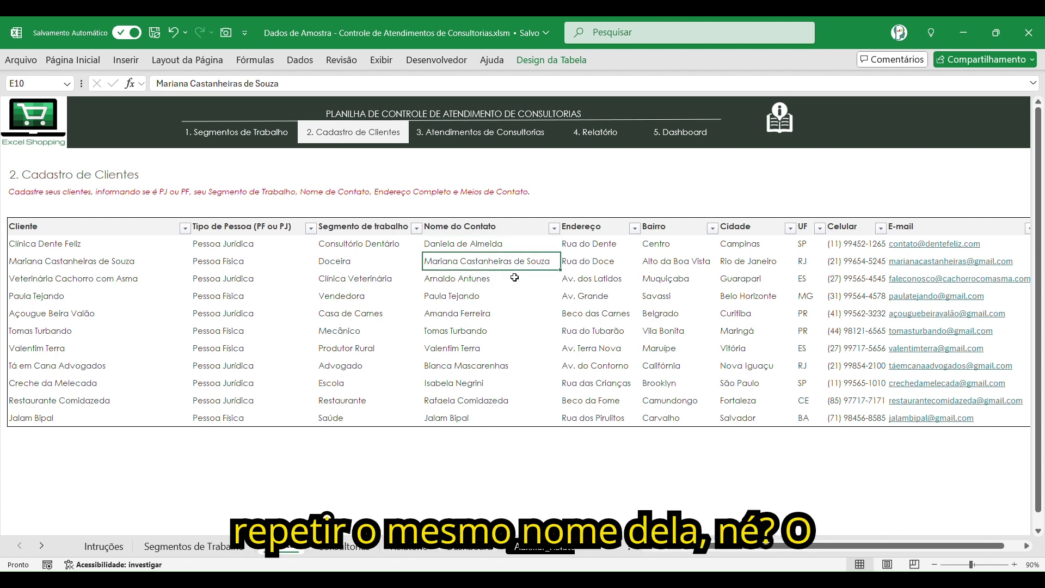
click(592, 245)
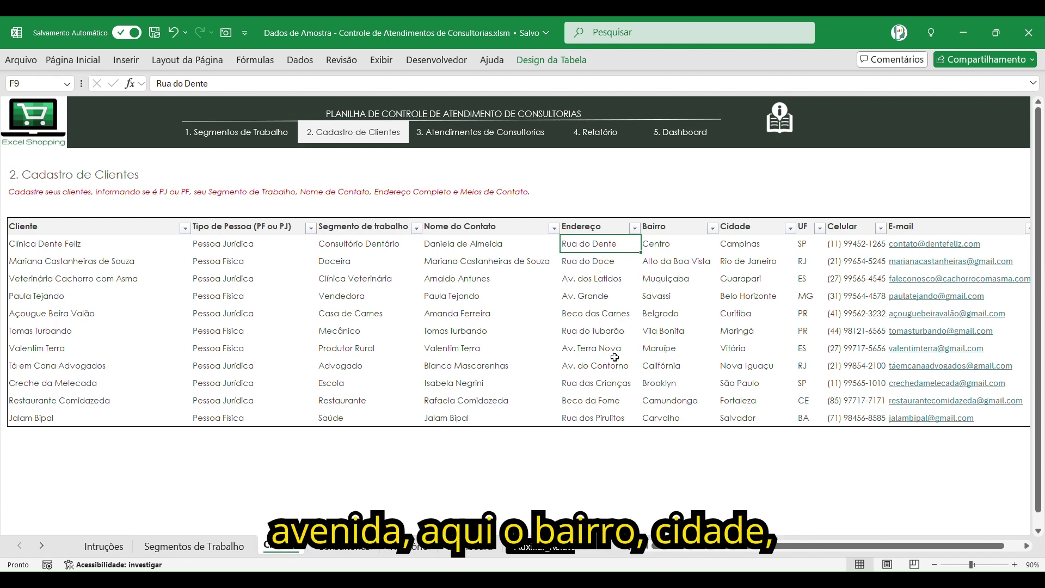
click(682, 249)
click(746, 250)
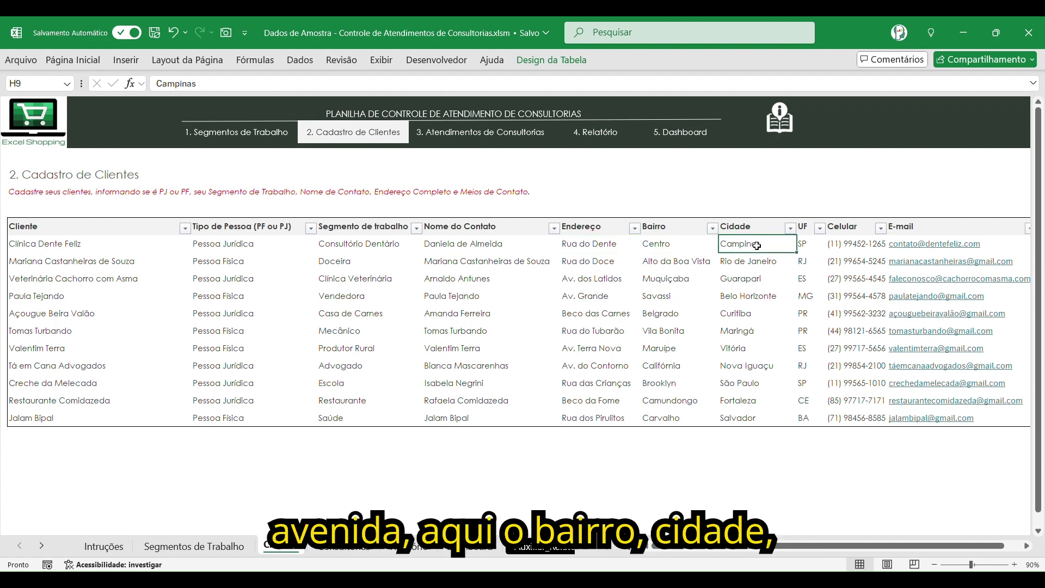
click(809, 243)
scroll(887, 551, right, 1)
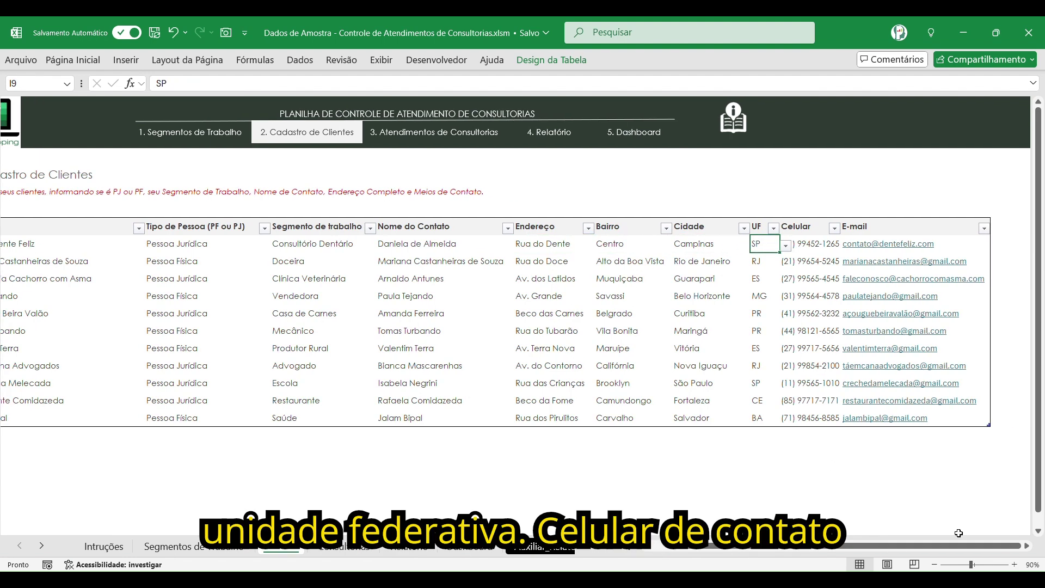
click(808, 244)
click(807, 279)
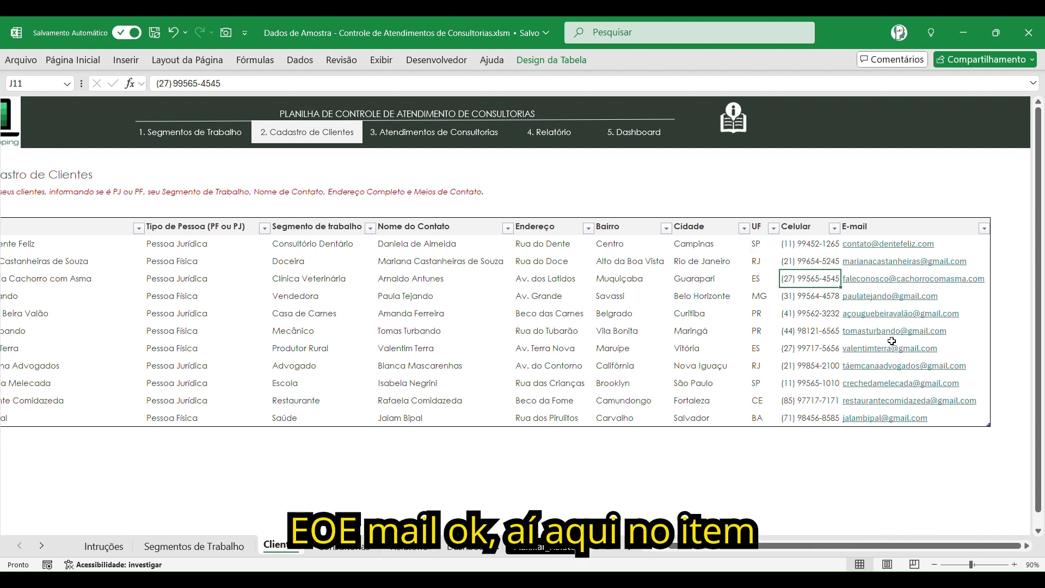
click(440, 143)
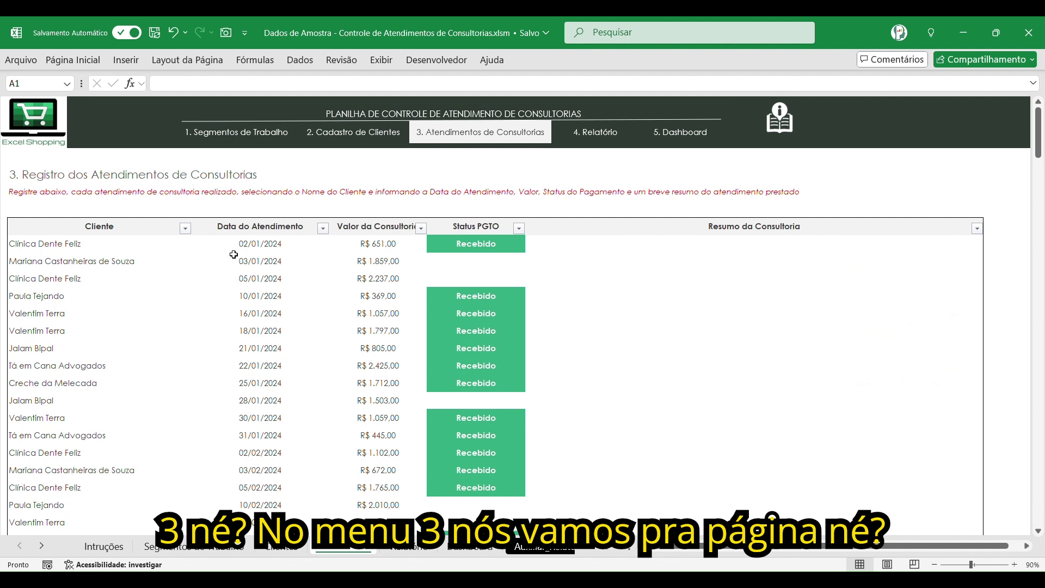
Review the first appointment: Clínica Dente Feliz, its date, value 651 and Recebido status
click(60, 252)
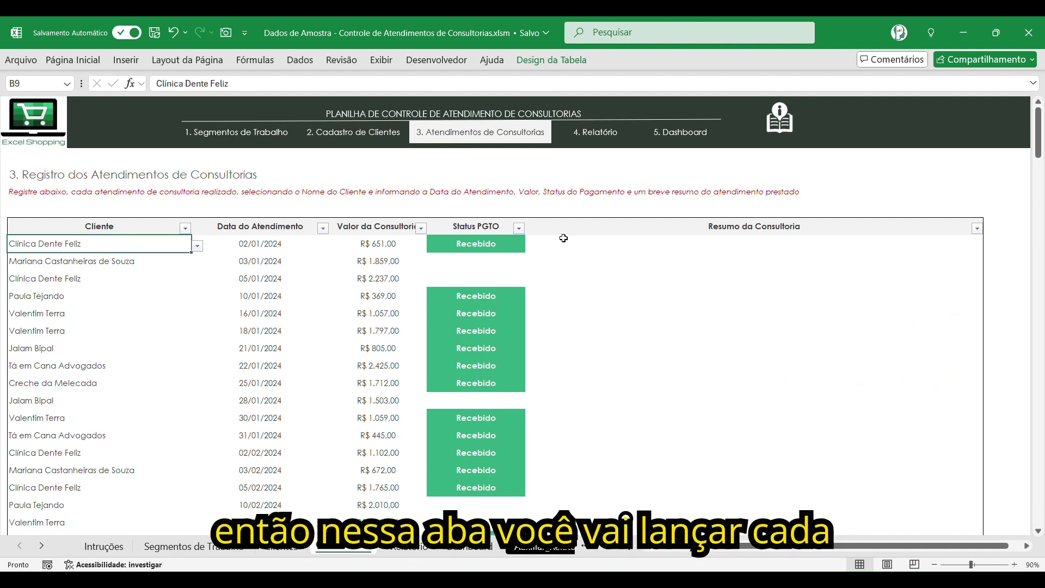
click(146, 284)
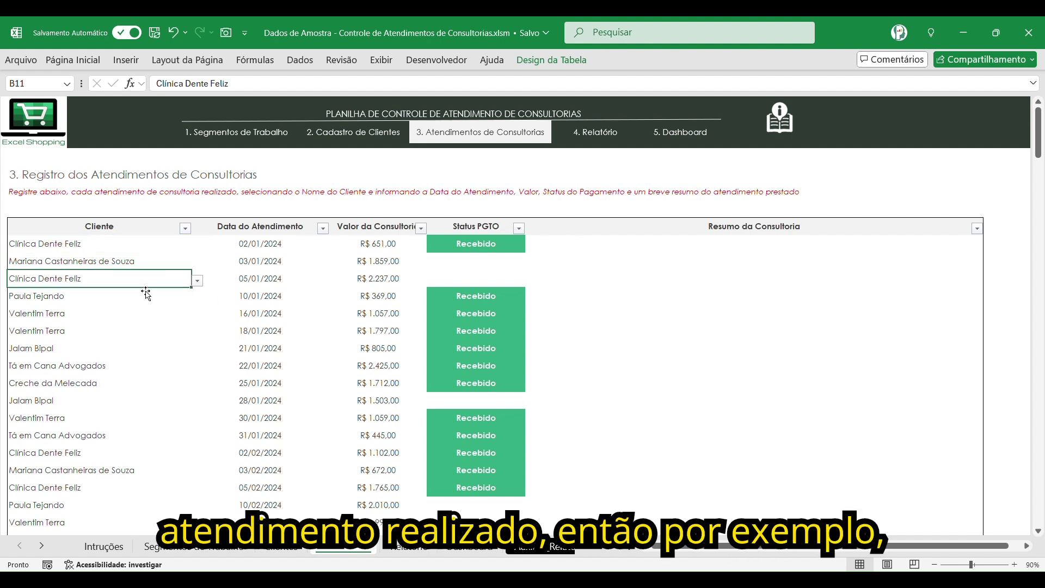
click(120, 250)
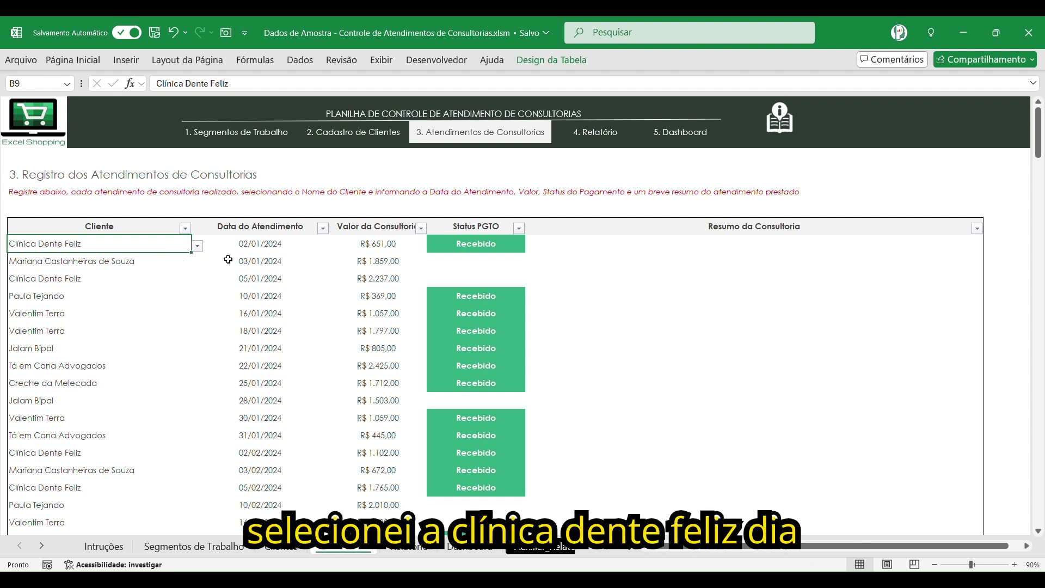
click(275, 247)
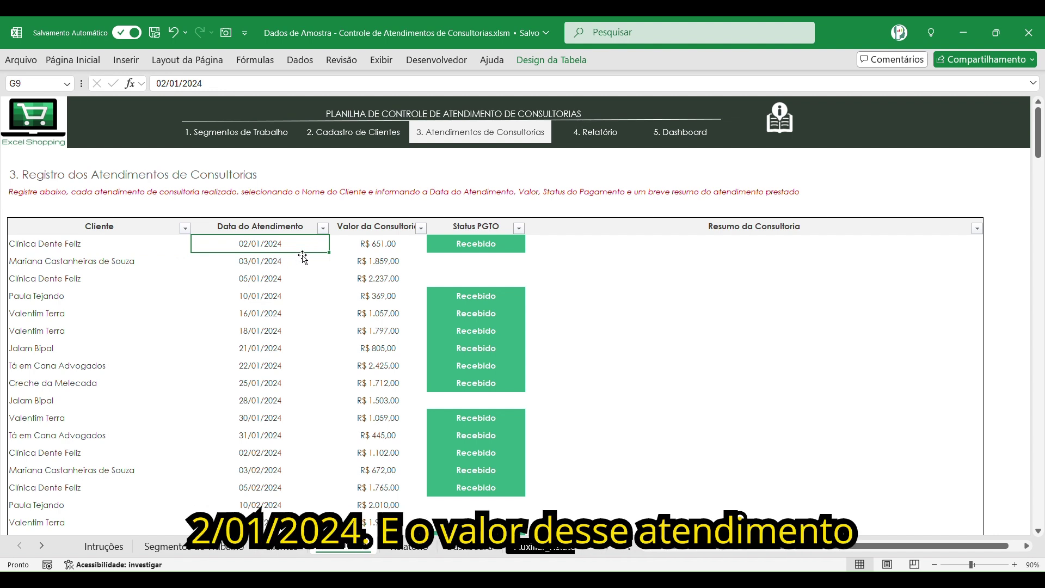
click(385, 243)
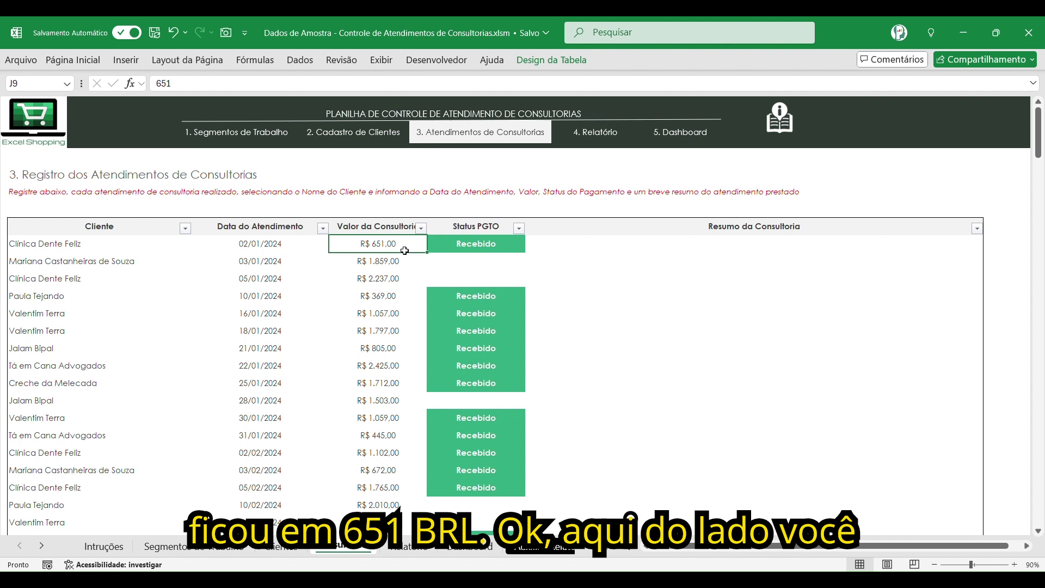
click(487, 251)
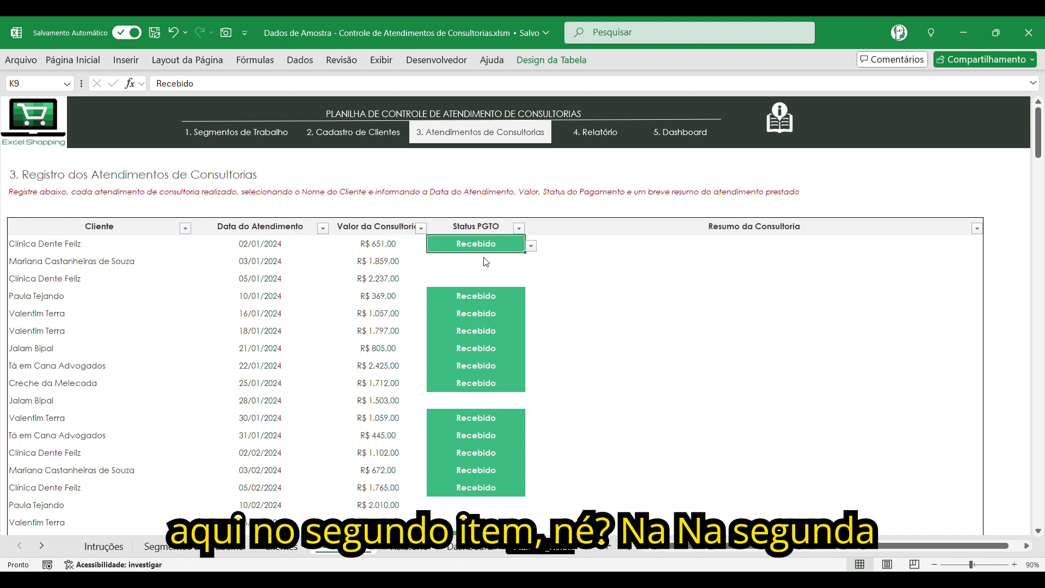
Review the second appointment: 03/01/2024, value 1859, with a blank payment status
click(67, 259)
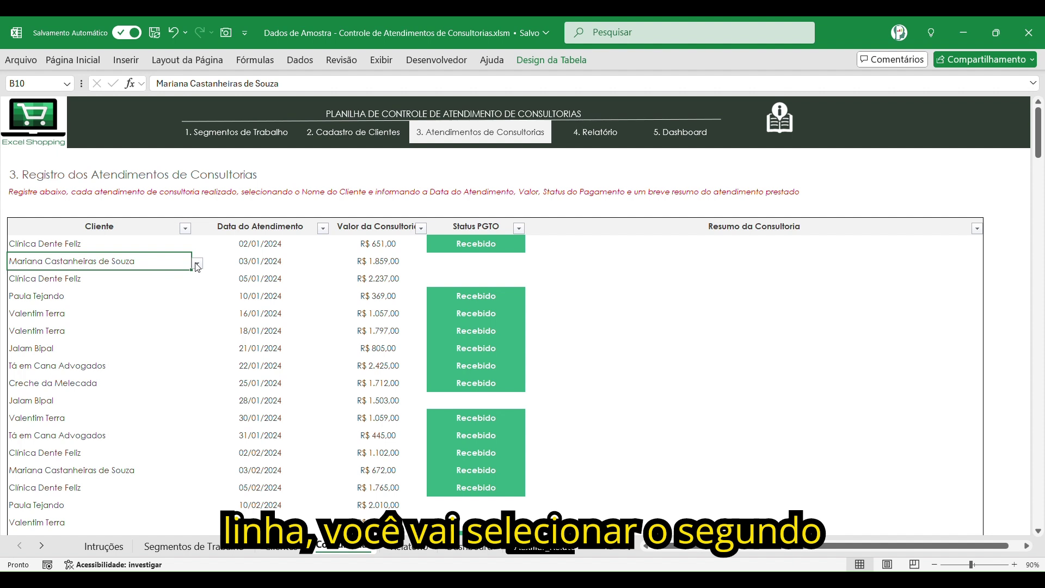
click(276, 262)
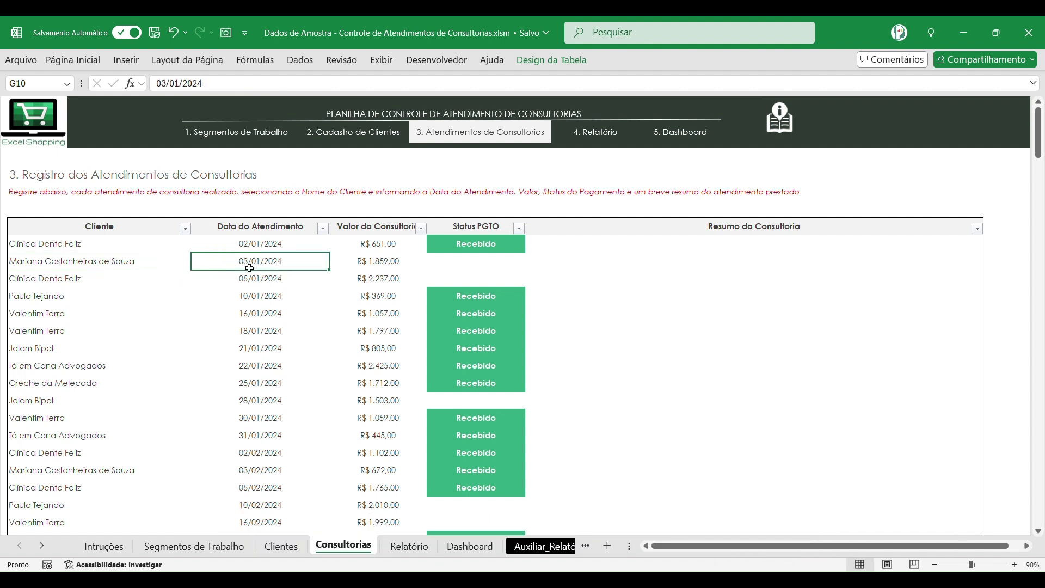
click(140, 263)
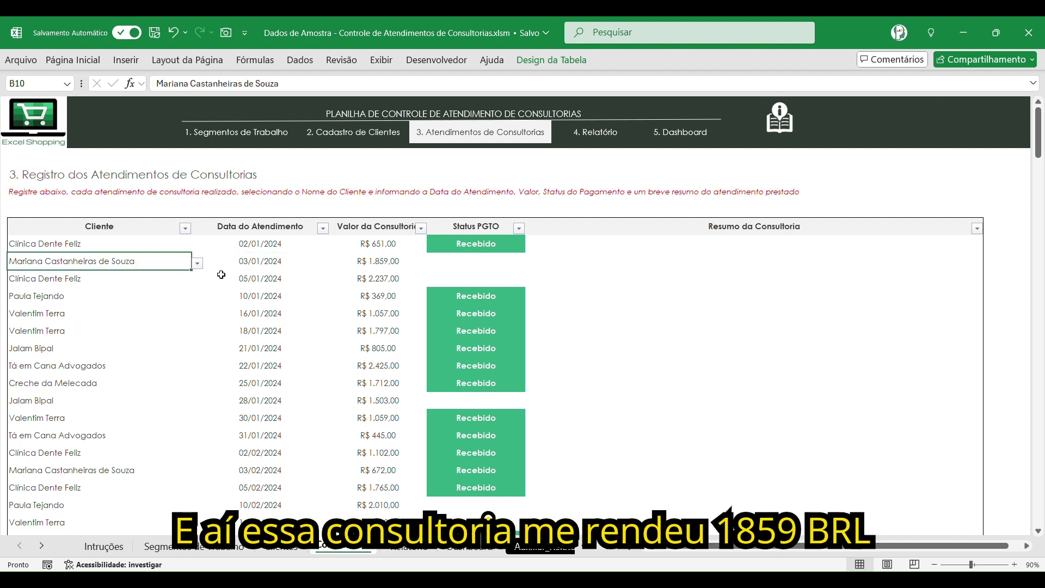
click(272, 263)
click(395, 263)
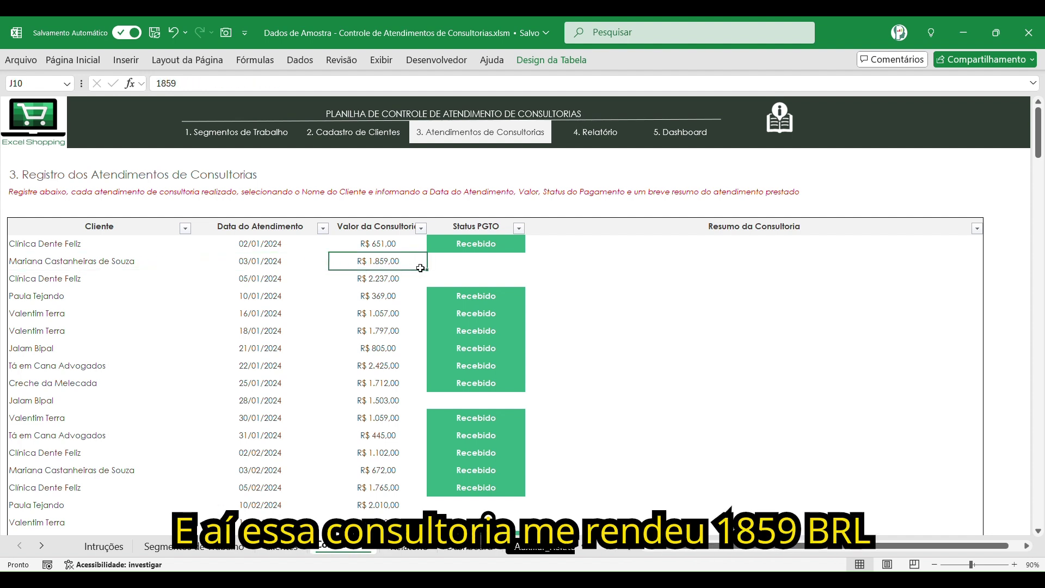
click(483, 268)
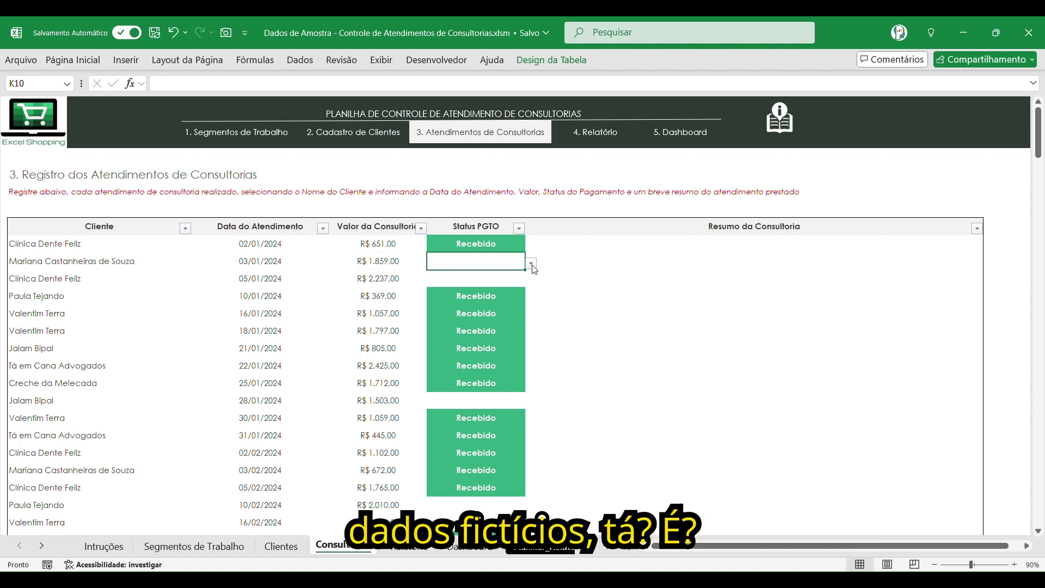
Review the third Clínica Dente Feliz appointment: 05/01/2024, value 2237, no payment status
click(52, 283)
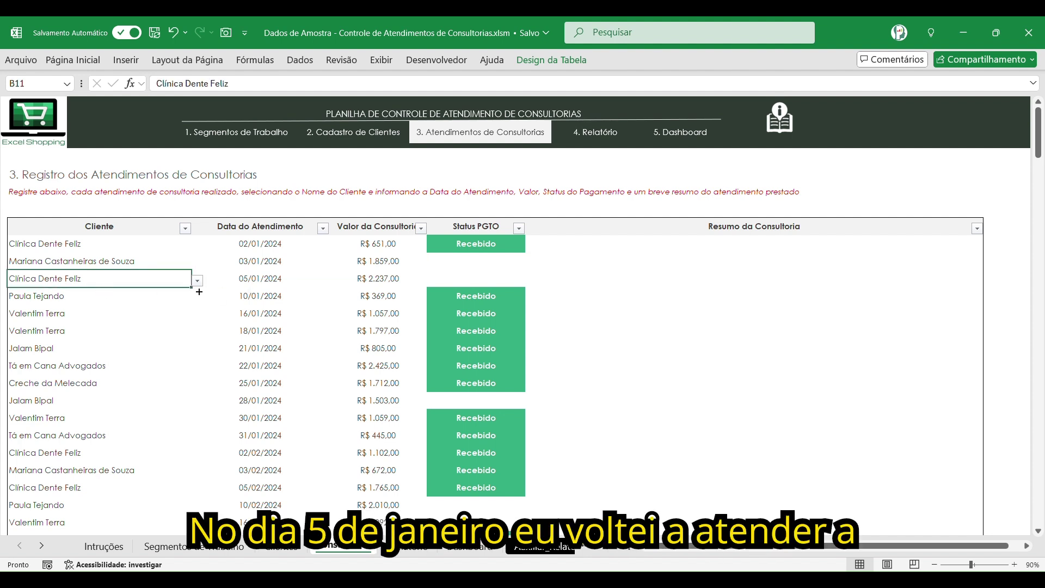
click(257, 285)
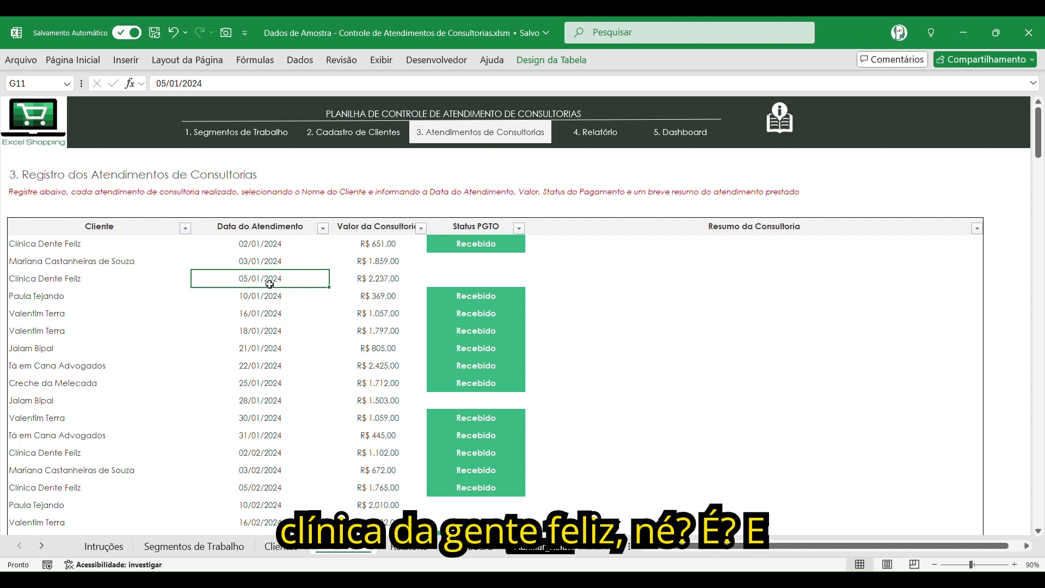
click(376, 284)
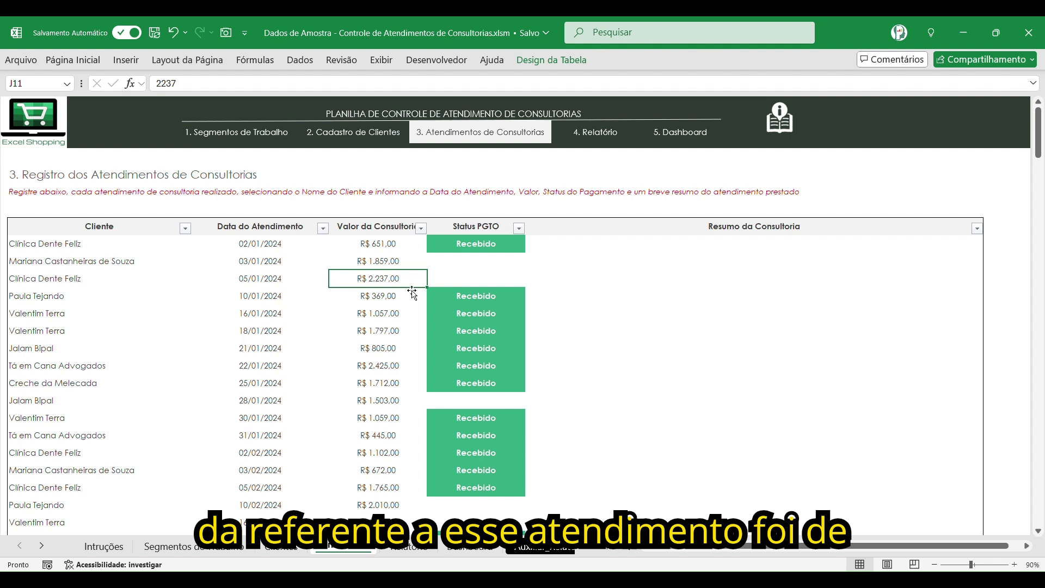
click(488, 284)
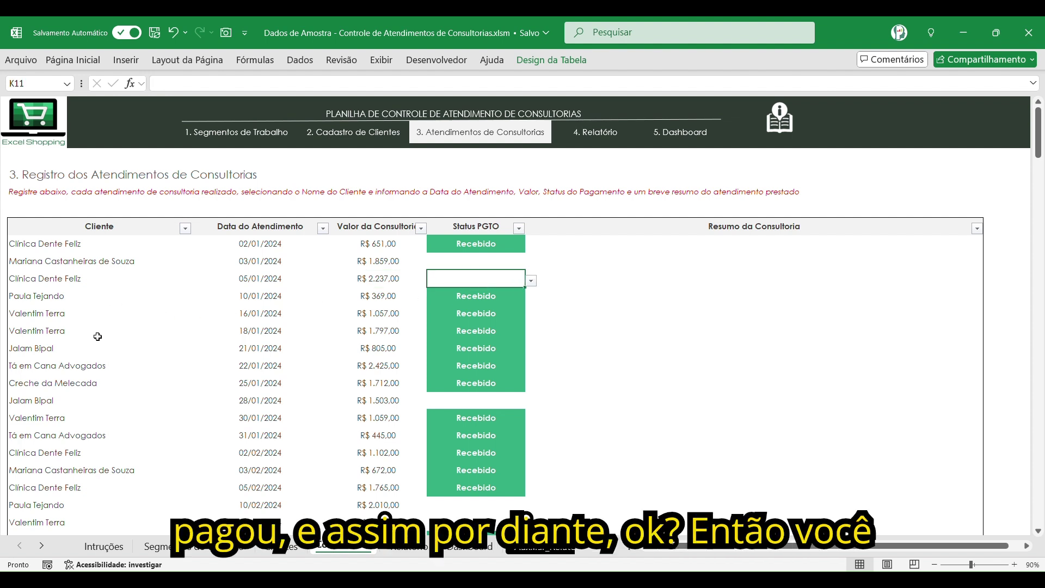
click(95, 424)
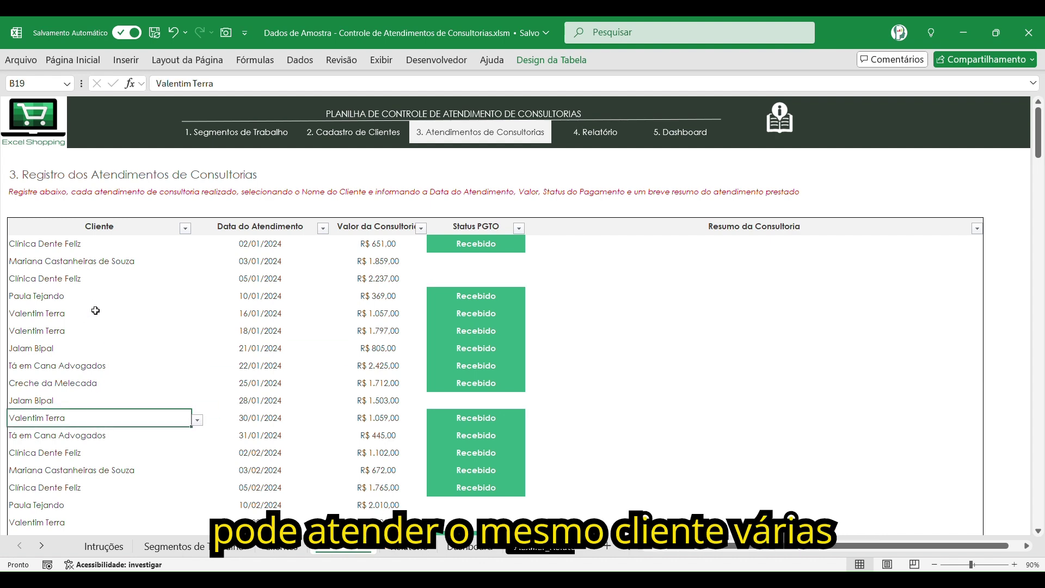
Scroll the log and recheck appointment dates, consultation values and payment statuses
scroll(99, 310, down, 2)
scroll(99, 312, down, 2)
scroll(98, 312, down, 1)
scroll(98, 311, down, 1)
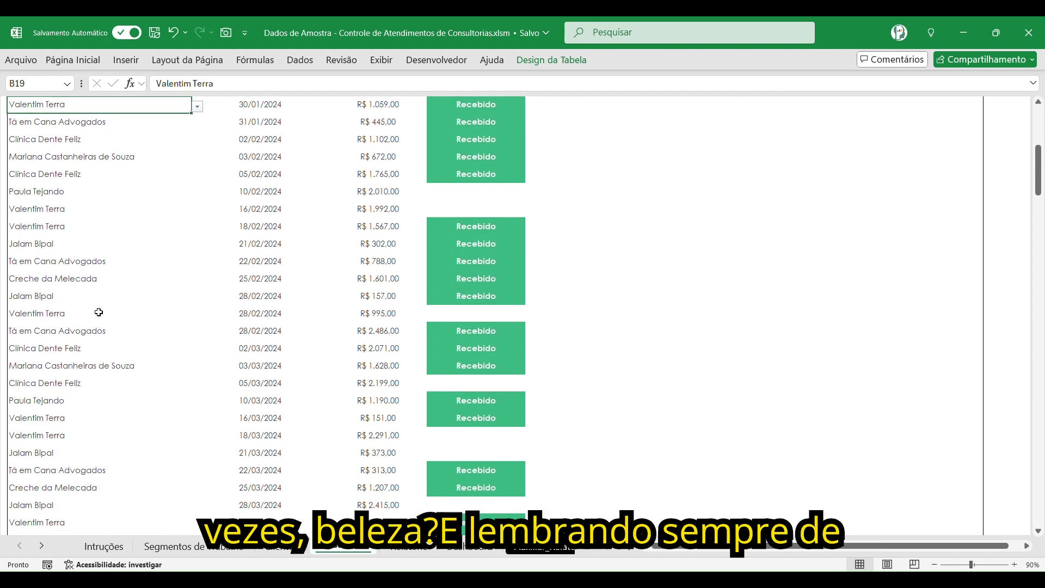
scroll(100, 311, up, 4)
scroll(100, 311, up, 2)
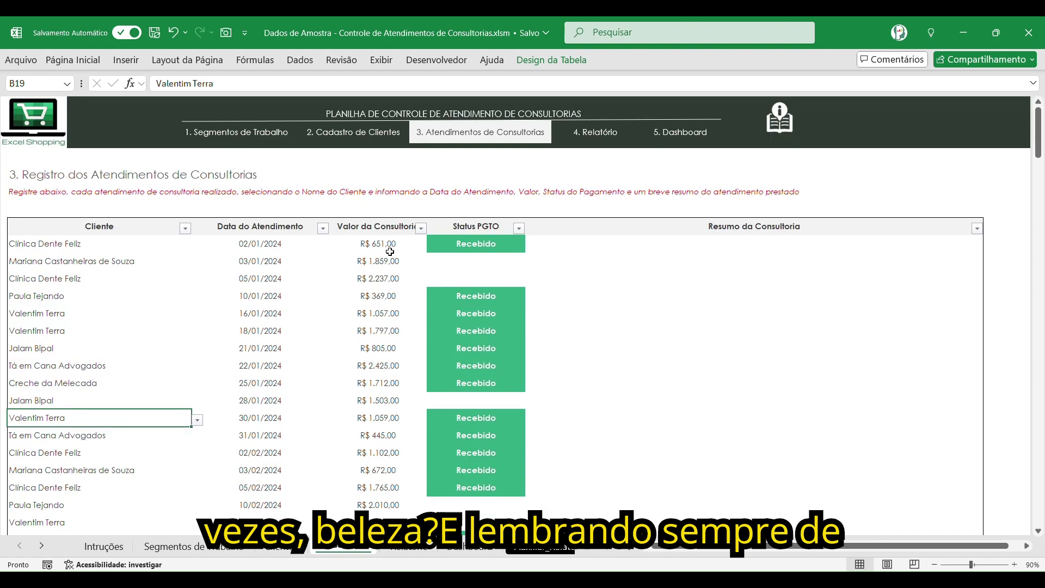
click(266, 280)
click(399, 282)
click(392, 329)
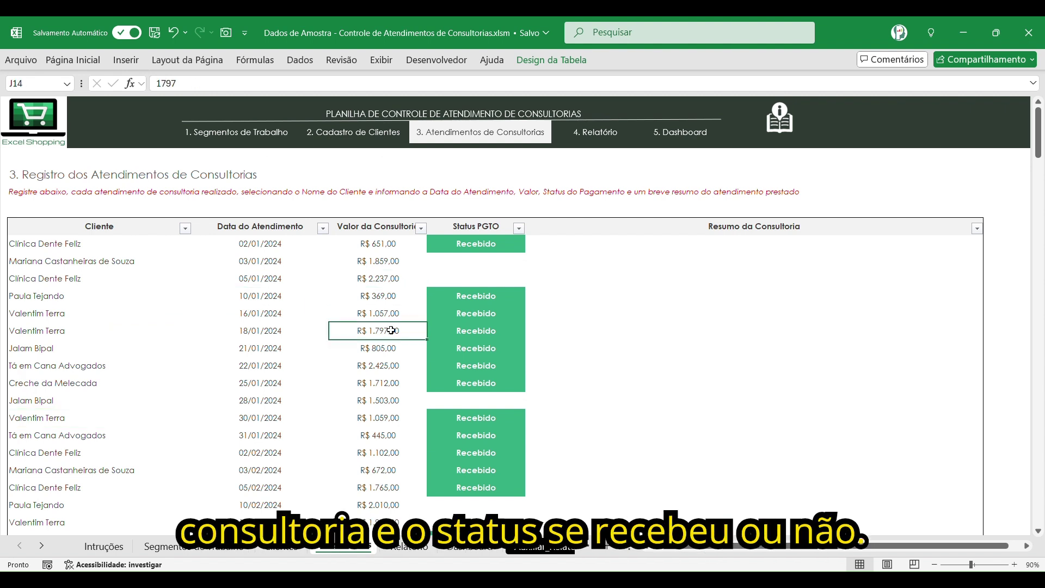
click(492, 286)
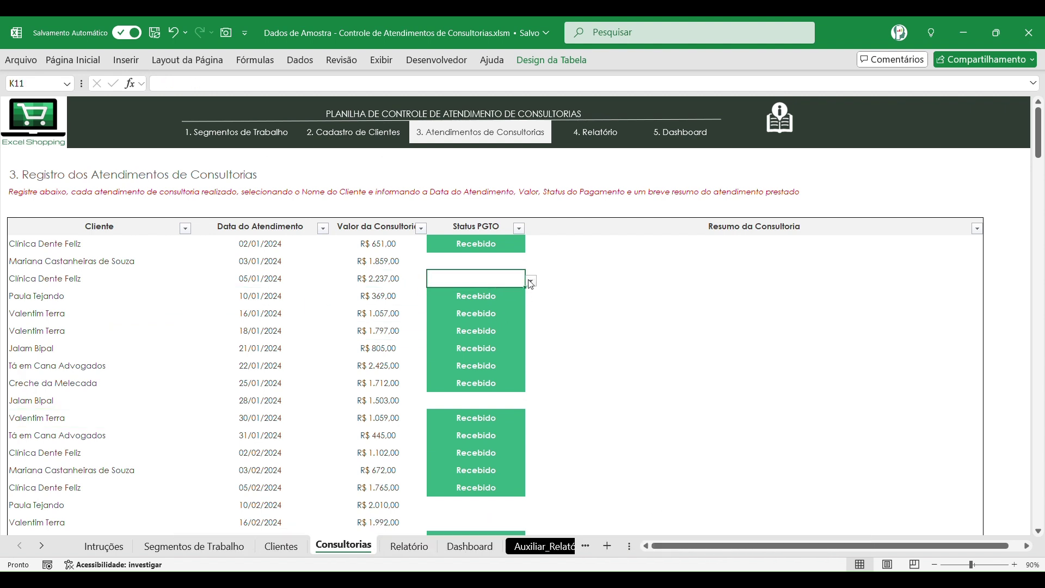
Select the first appointment's empty cell in the Resumo da Consultoria column
drag(716, 244, 724, 468)
click(725, 353)
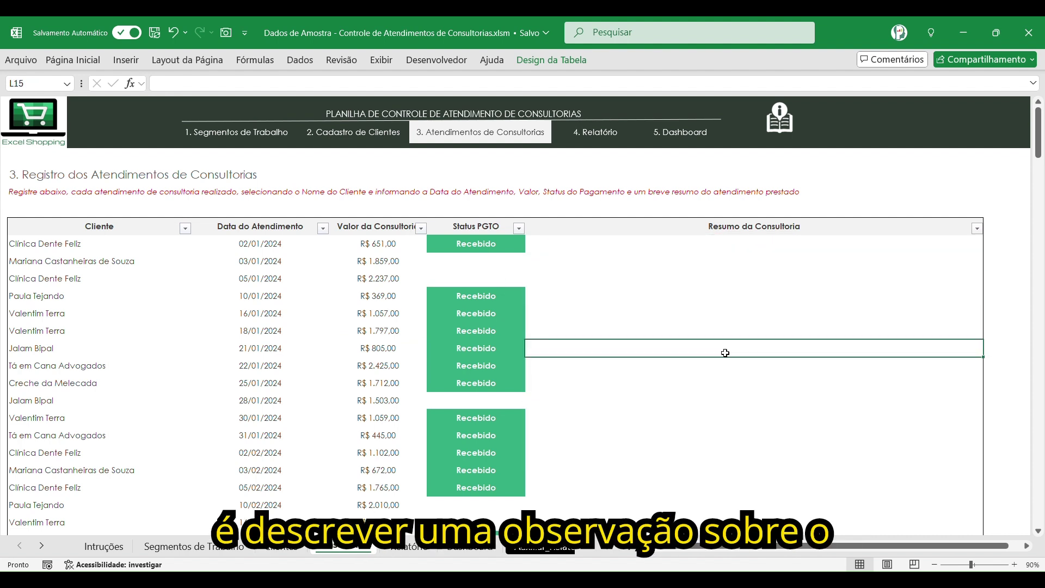
click(715, 245)
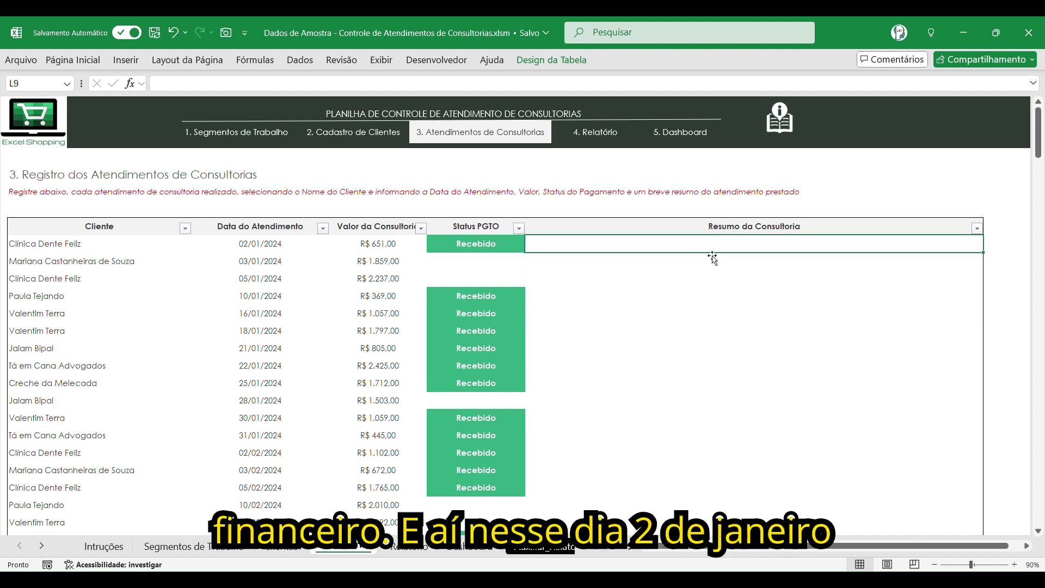
click(123, 250)
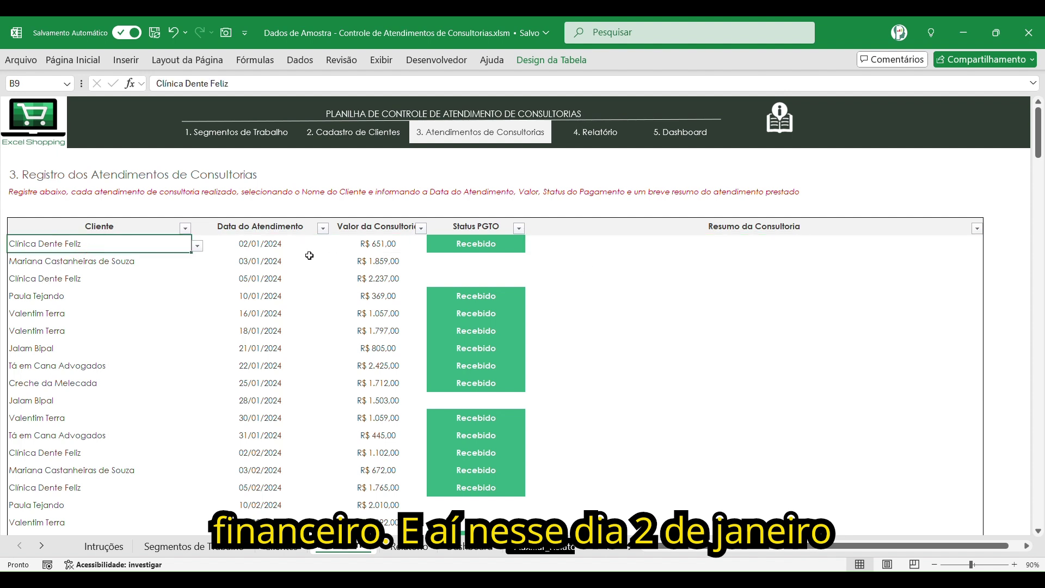
click(553, 251)
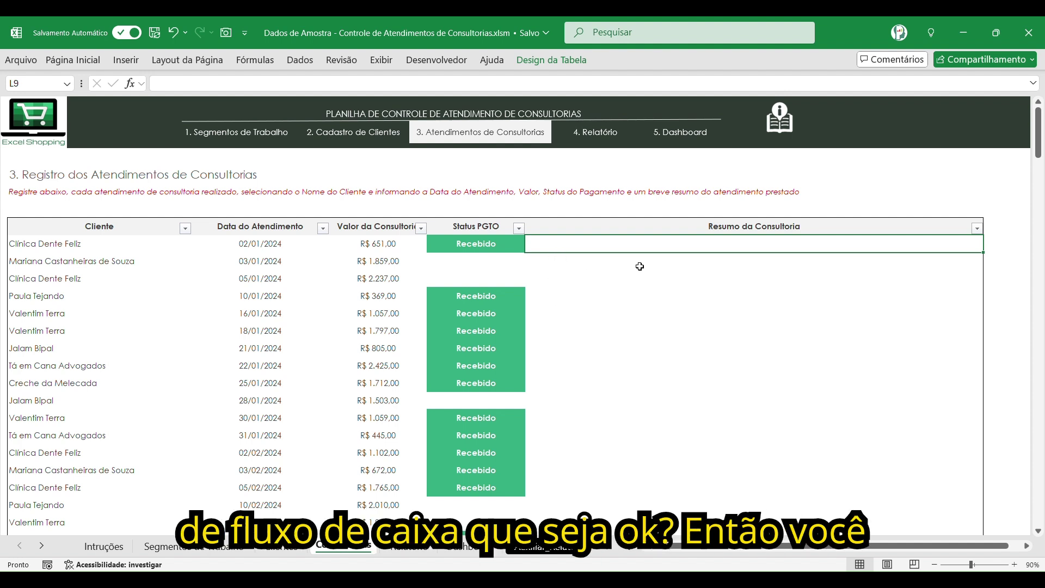
Enter a summary of DRE Financeiro training for the dental clinic in L9
text(De)
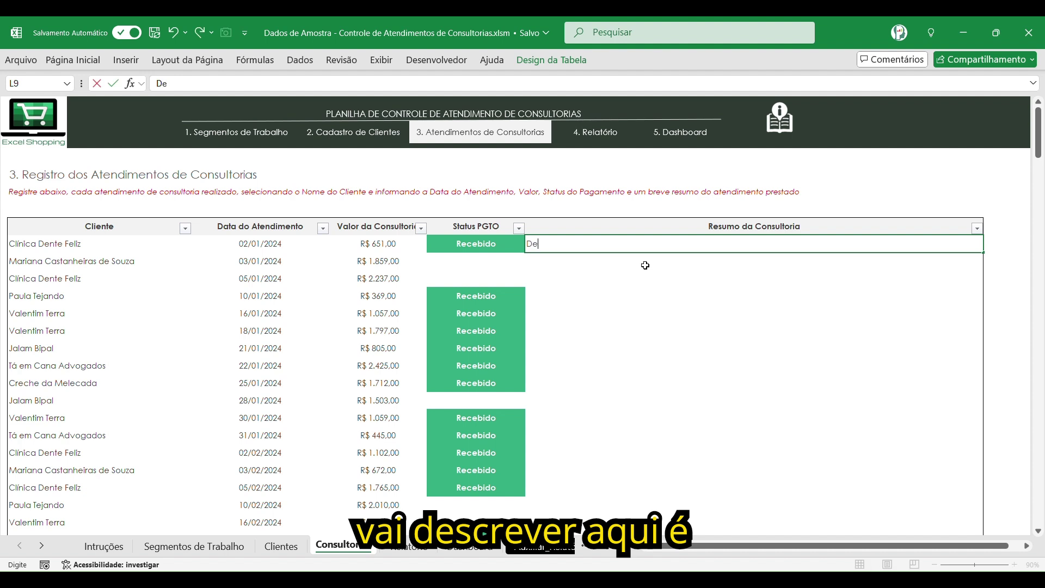
text(Treinamento)
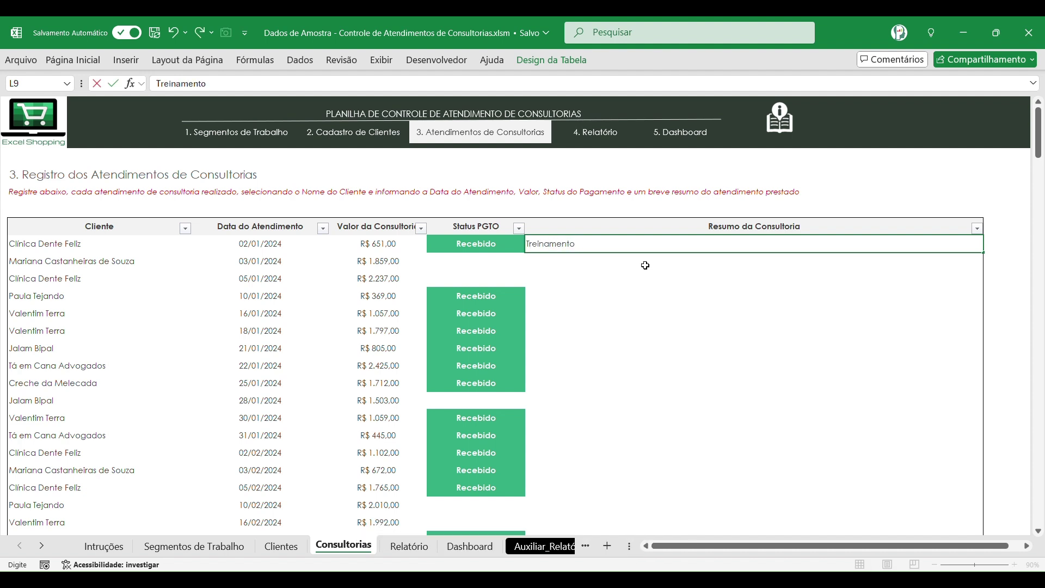
text( de utilizaç)
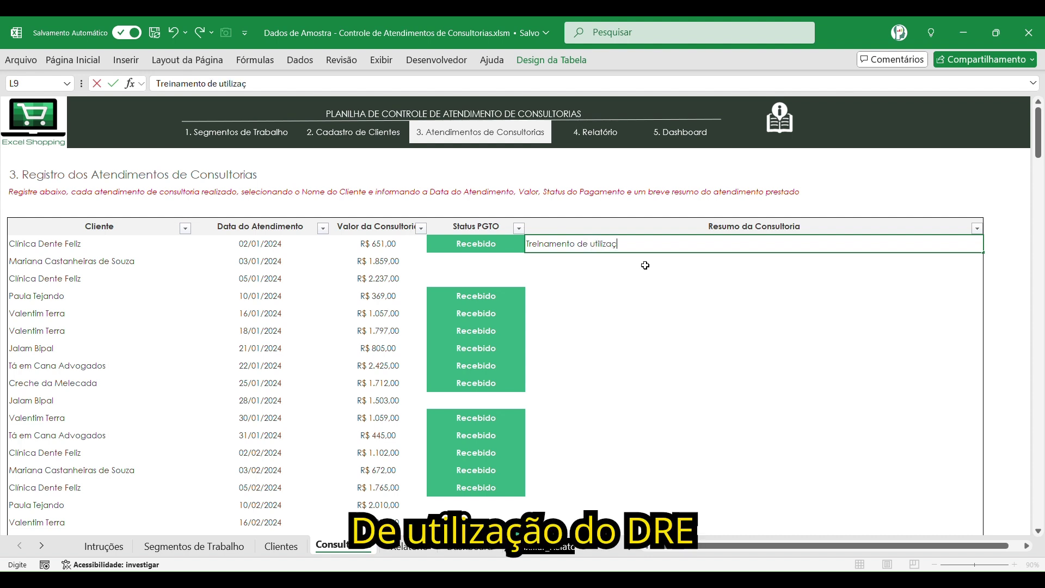
text( F)
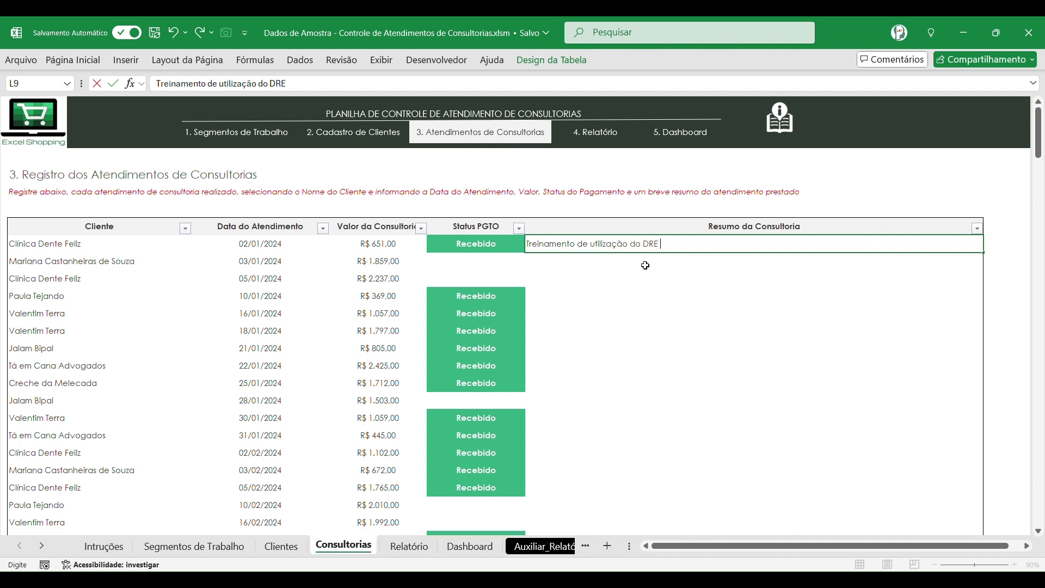
text(inanceiro para a)
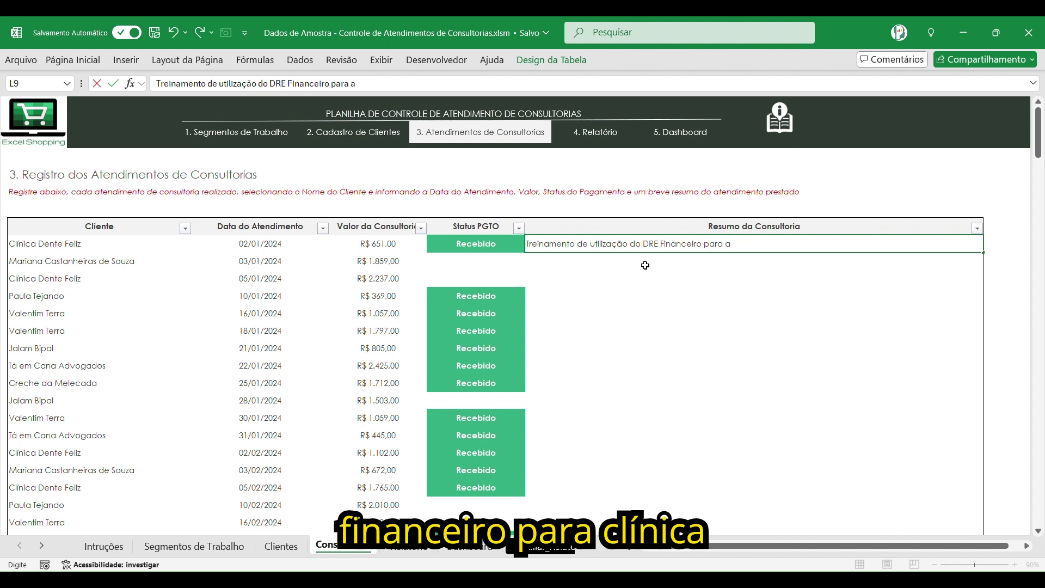
text( clínica o)
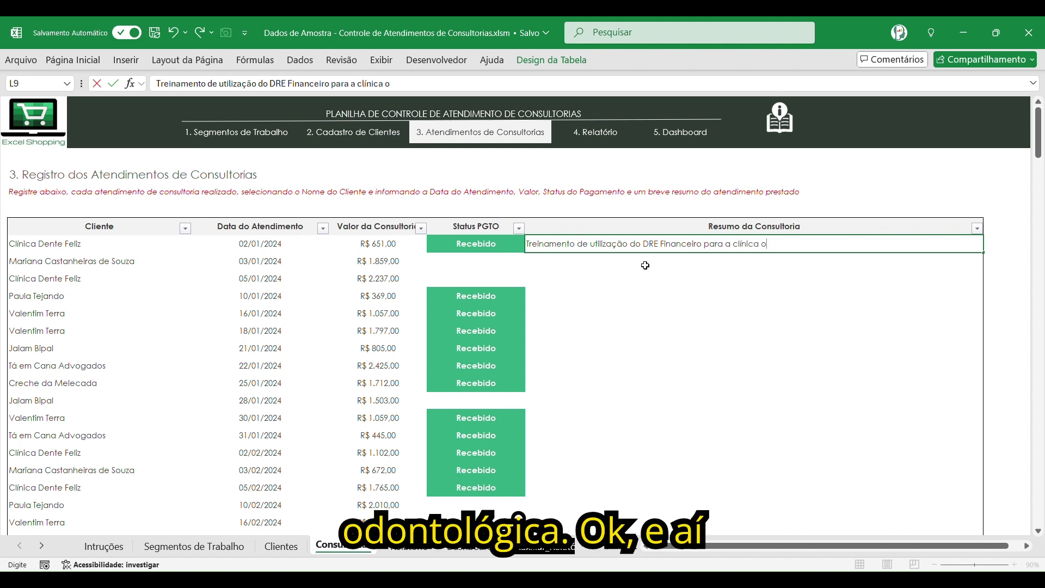
text(dontológica)
key(Return)
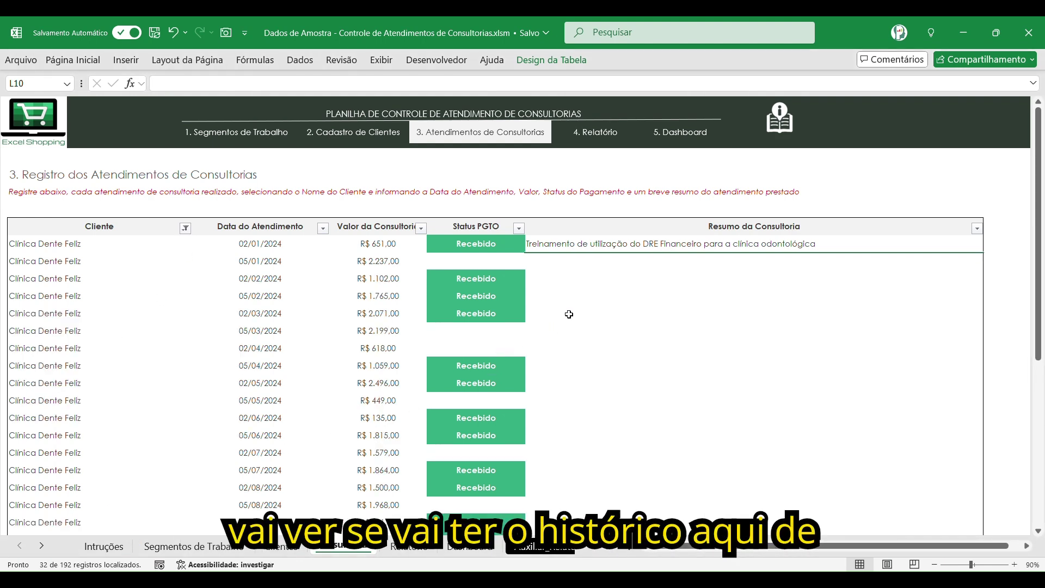
Scroll through the filtered Clínica Dente Feliz appointments, then go to the '4. Relatório' report sheet
scroll(279, 272, down, 5)
scroll(297, 326, up, 5)
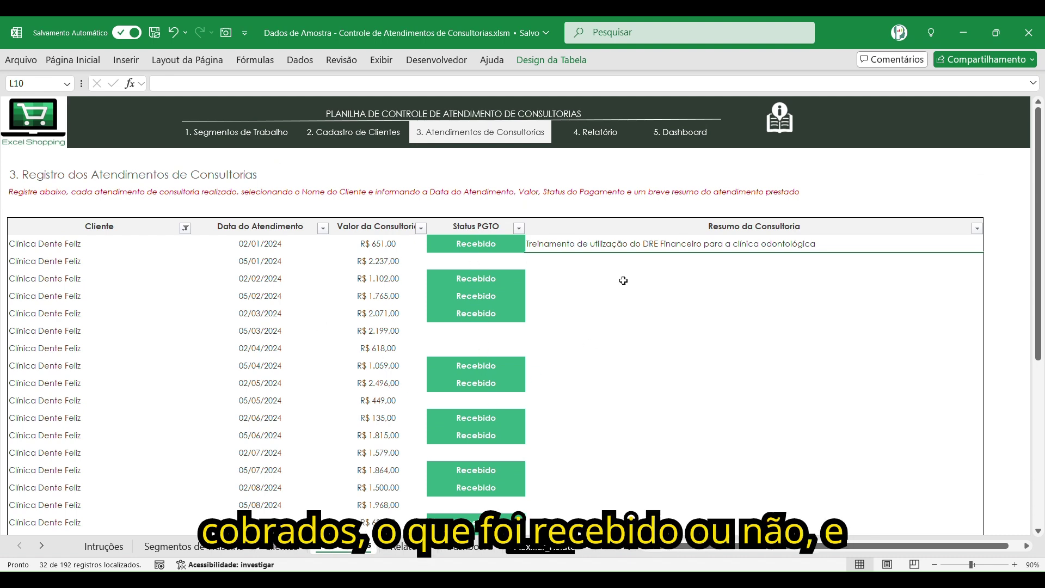
click(637, 436)
scroll(660, 415, down, 5)
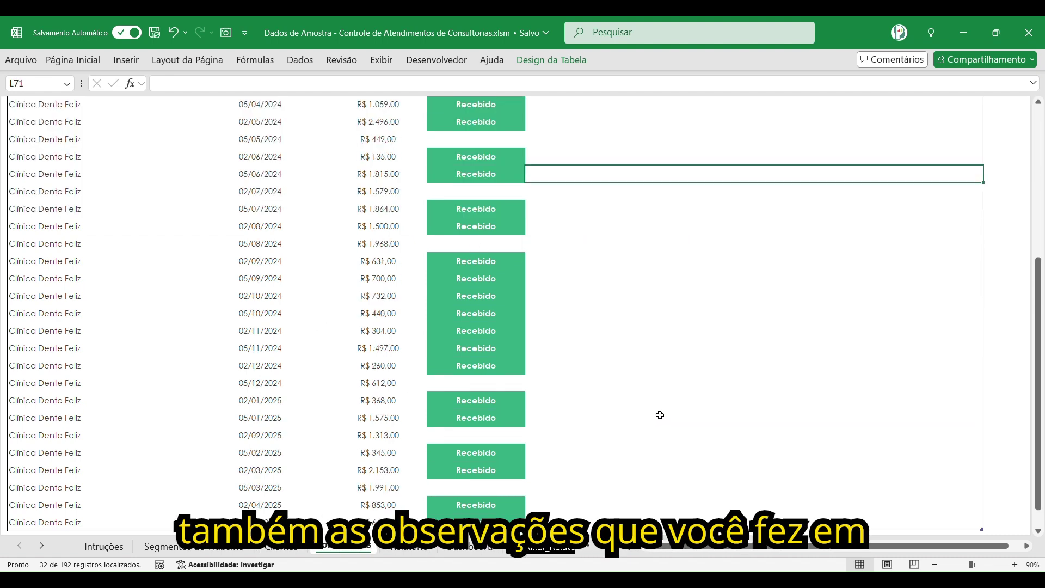
scroll(665, 410, down, 3)
click(674, 261)
scroll(708, 245, up, 10)
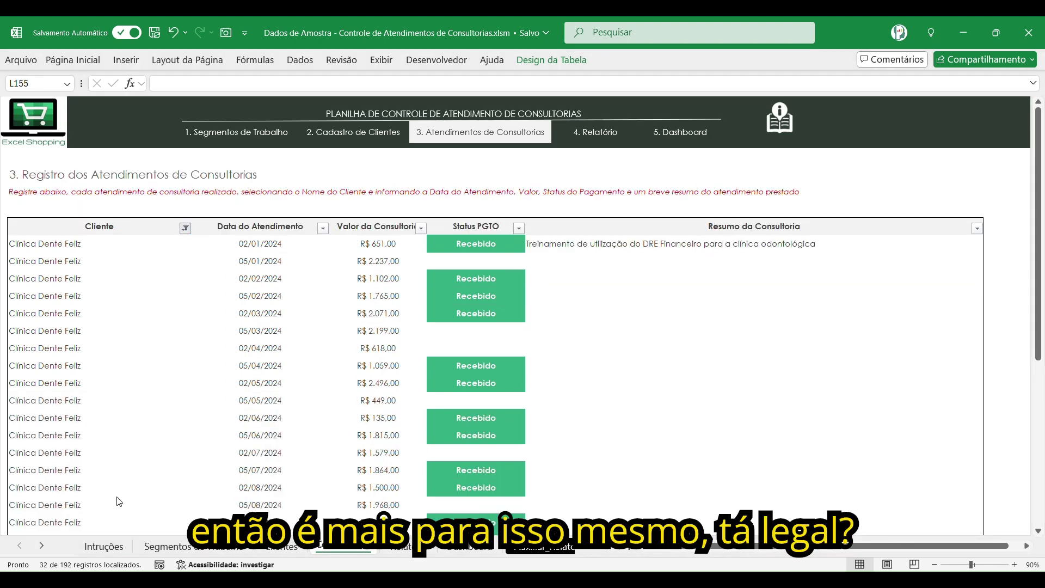
click(598, 136)
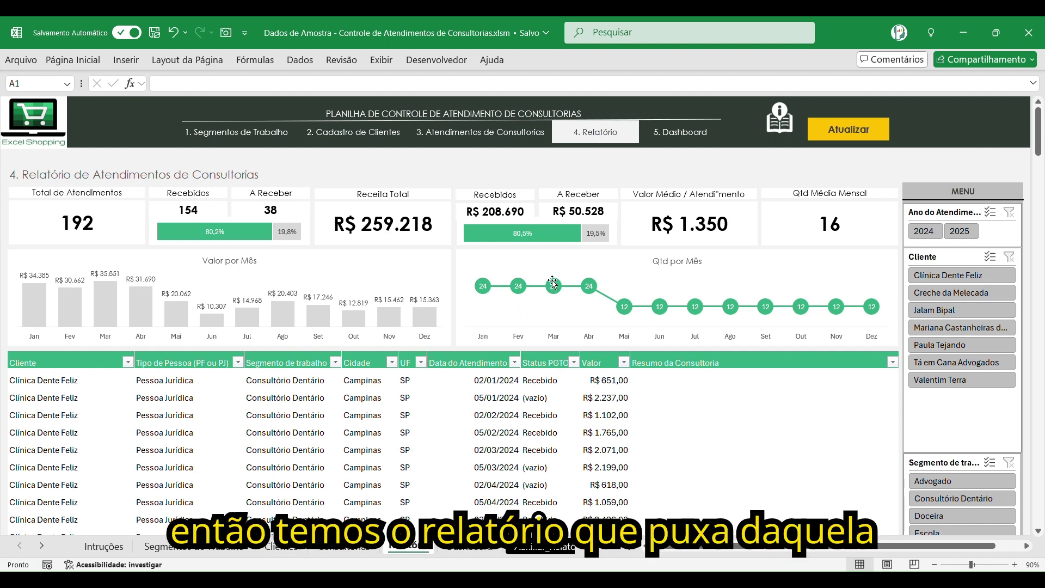
click(281, 417)
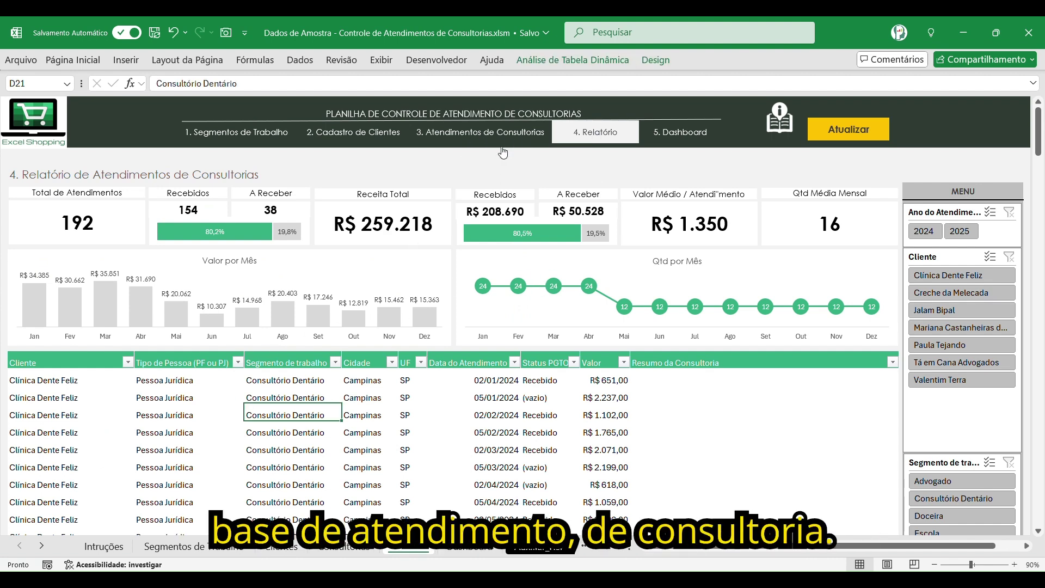
click(970, 277)
click(970, 294)
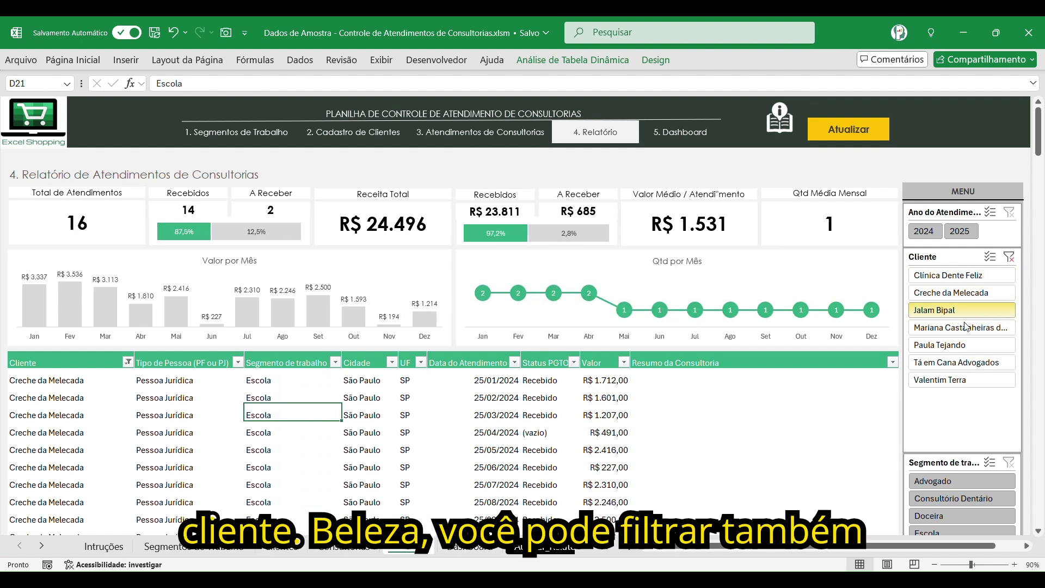
click(965, 343)
click(1009, 256)
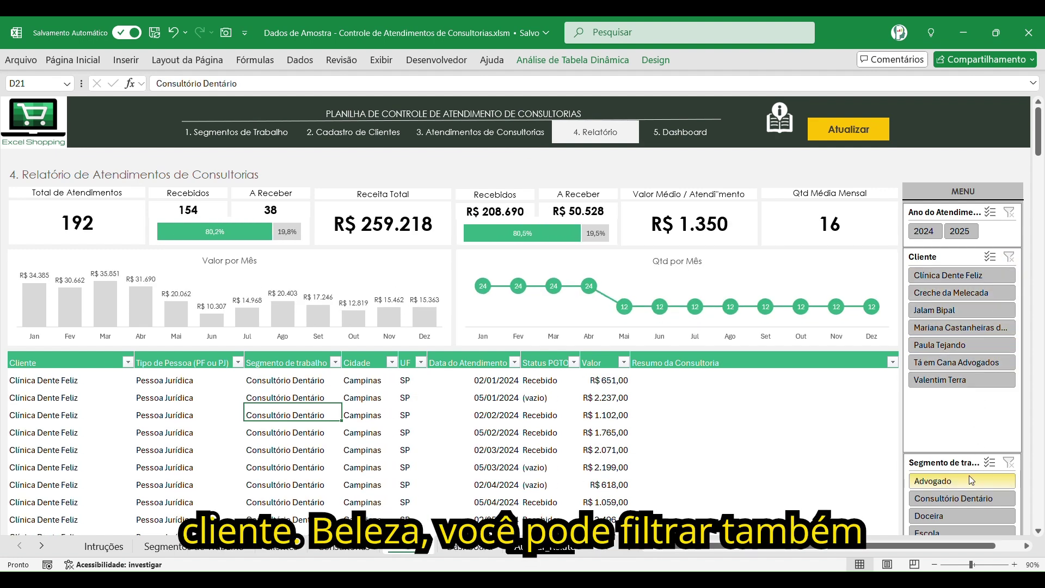
scroll(969, 463, down, 2)
click(972, 376)
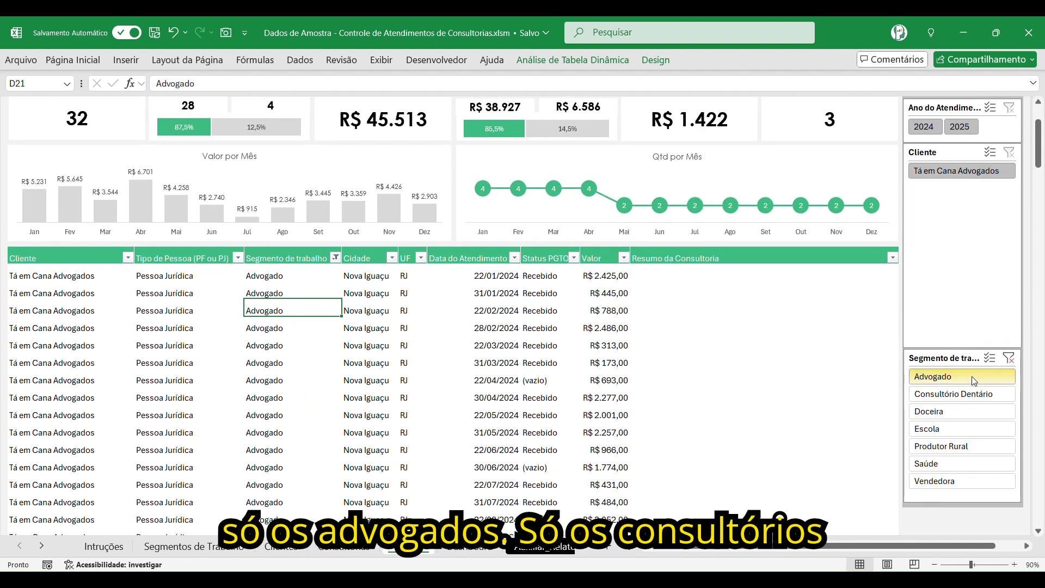
click(974, 395)
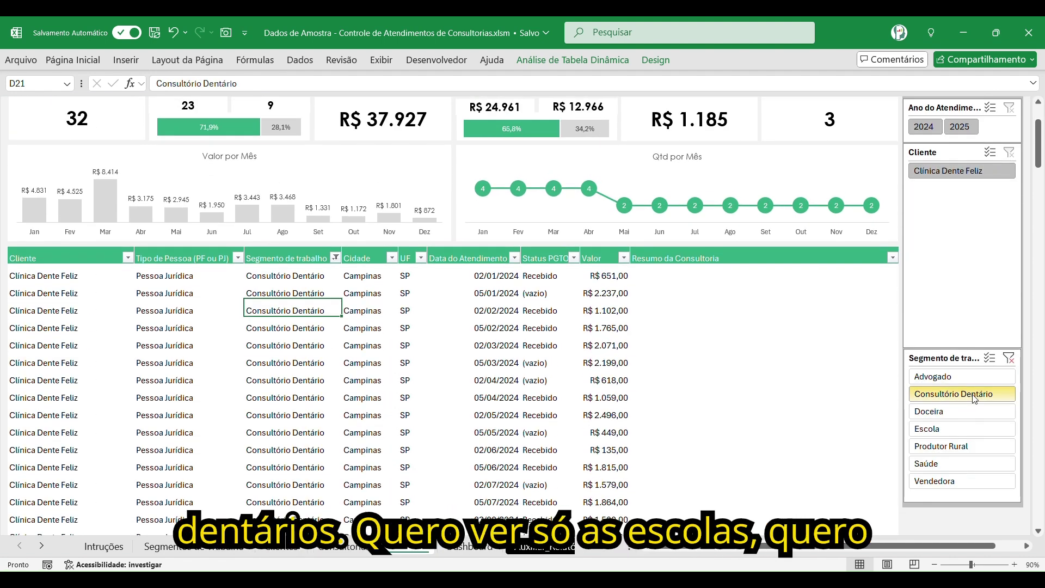
click(969, 429)
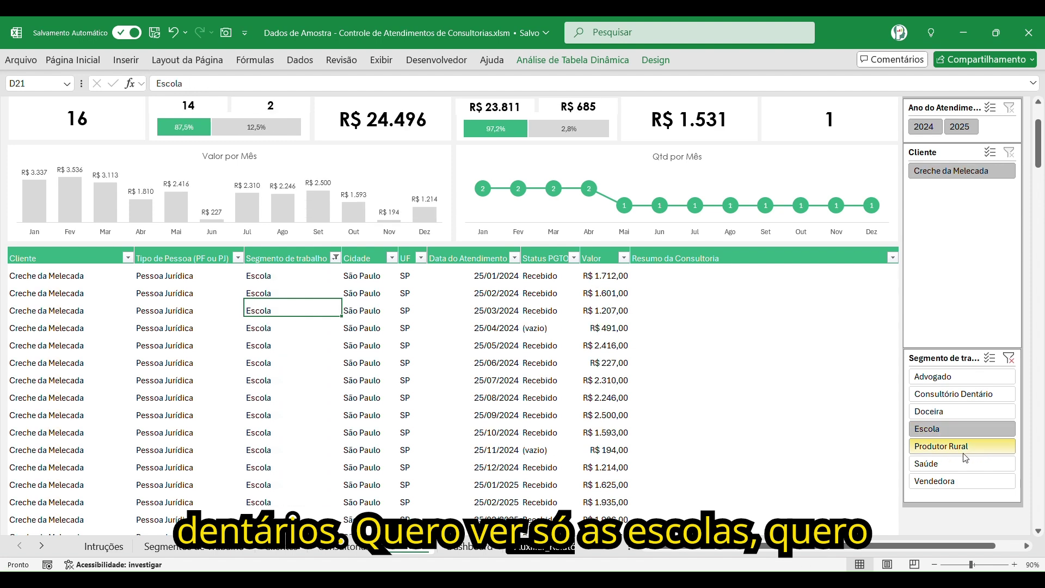
click(964, 452)
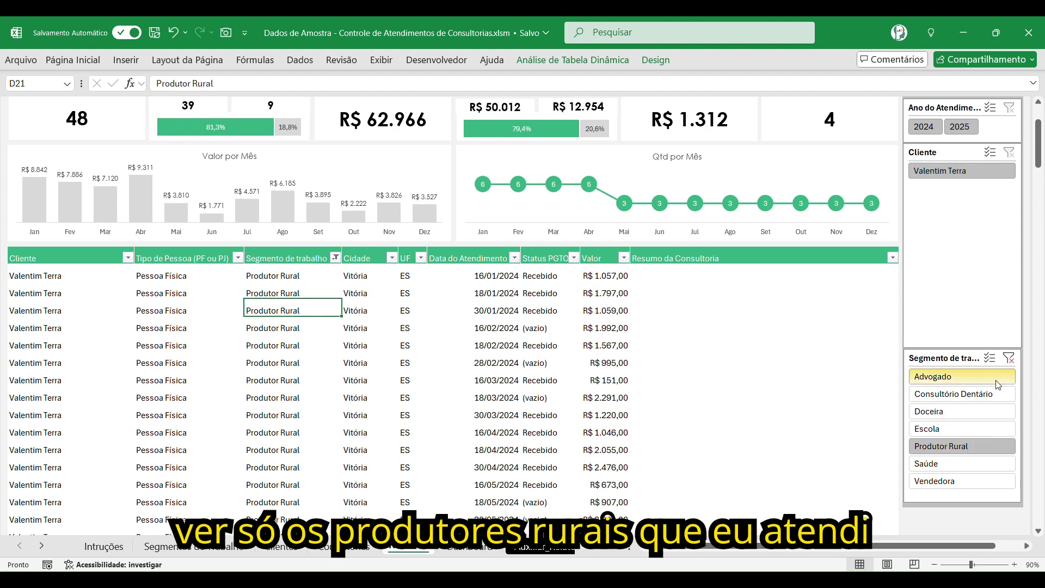
click(1009, 362)
scroll(973, 273, up, 2)
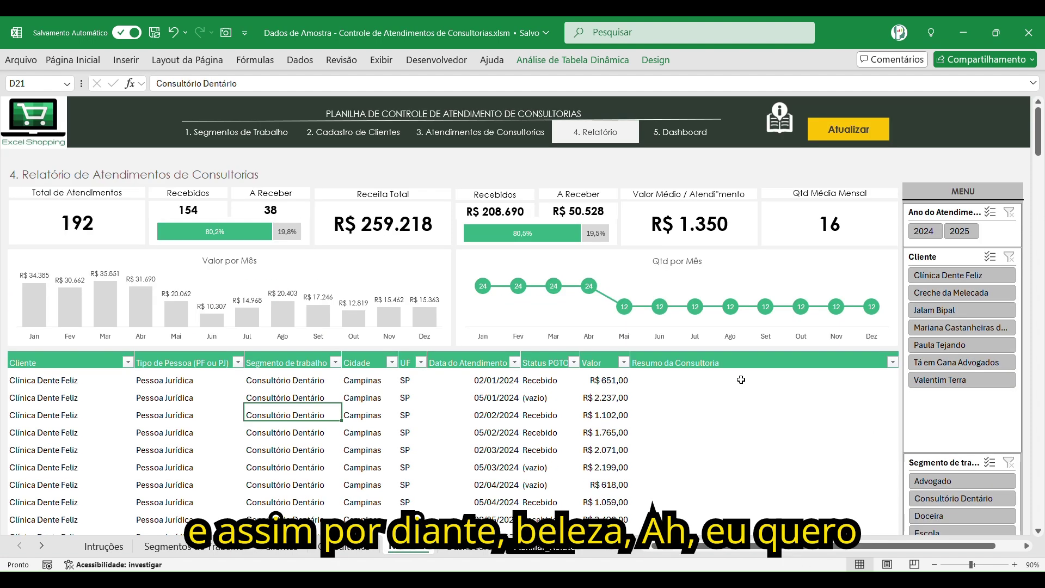
click(924, 234)
click(964, 235)
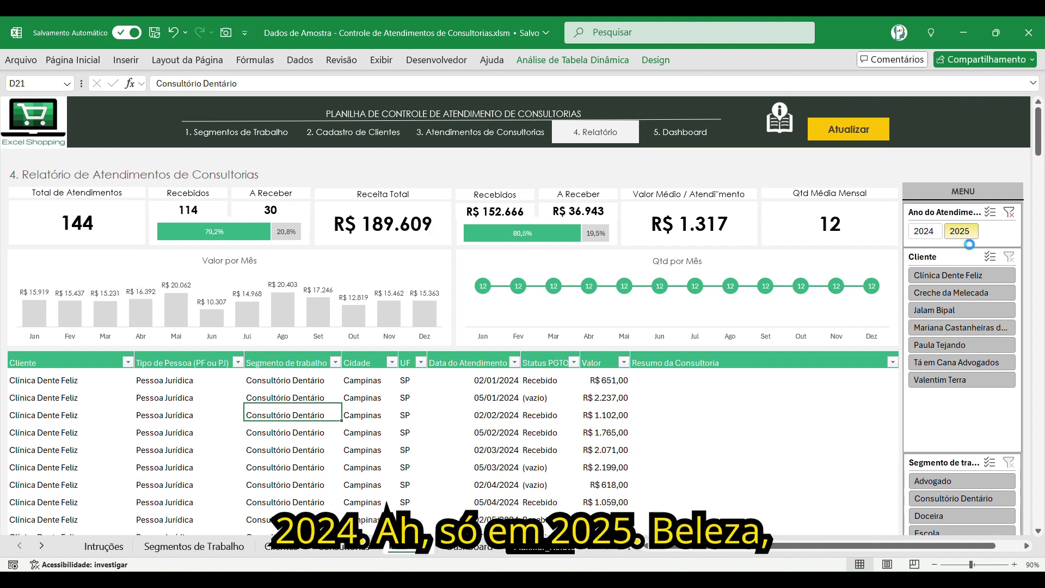
click(924, 231)
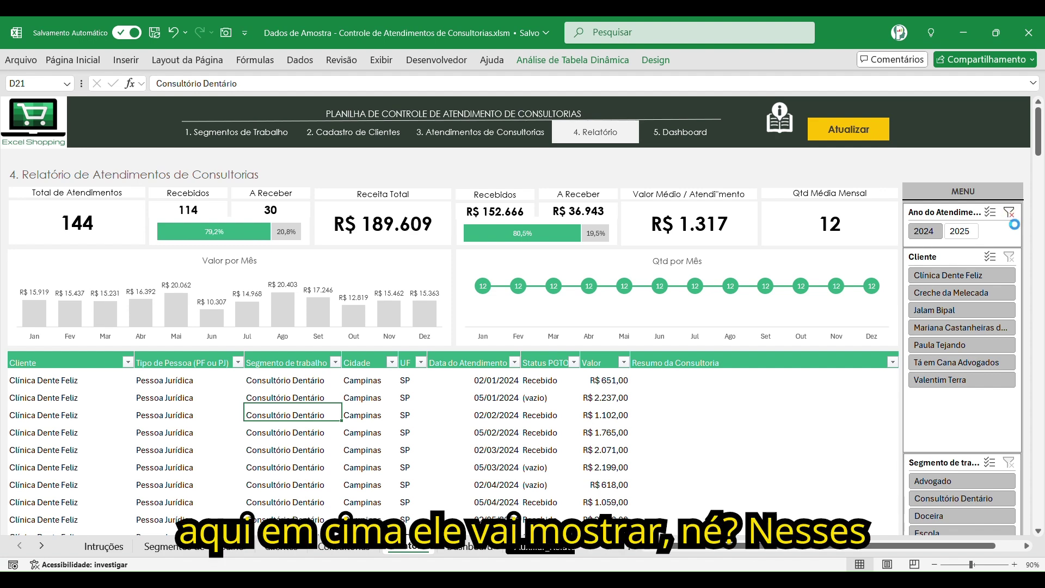
click(137, 239)
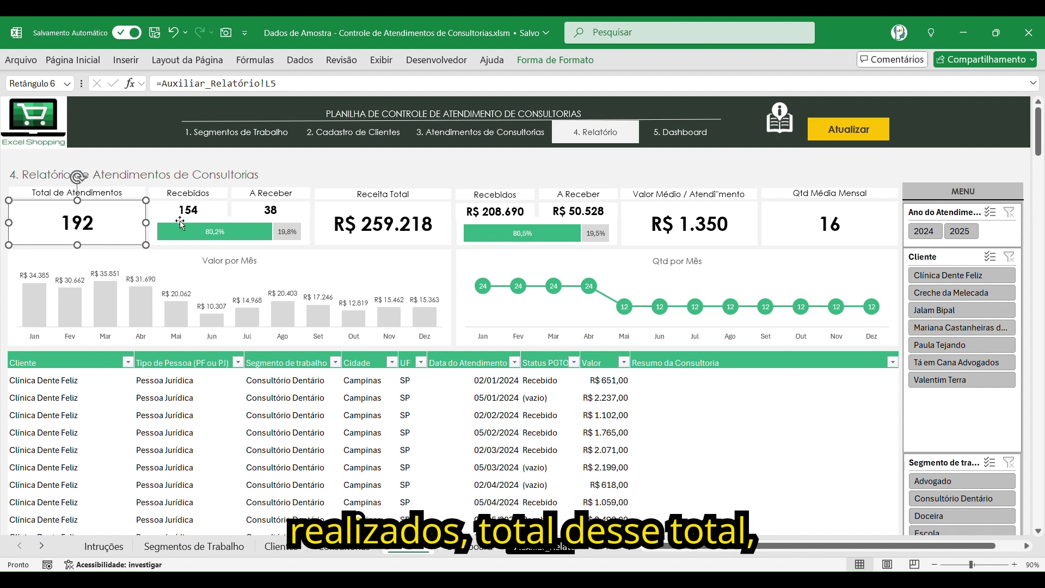
click(185, 213)
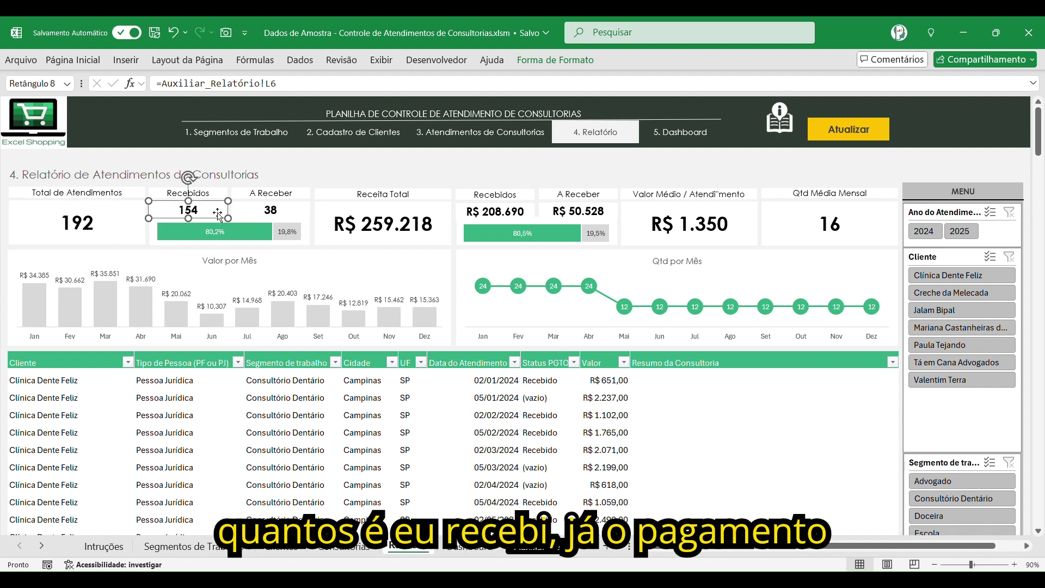
click(271, 212)
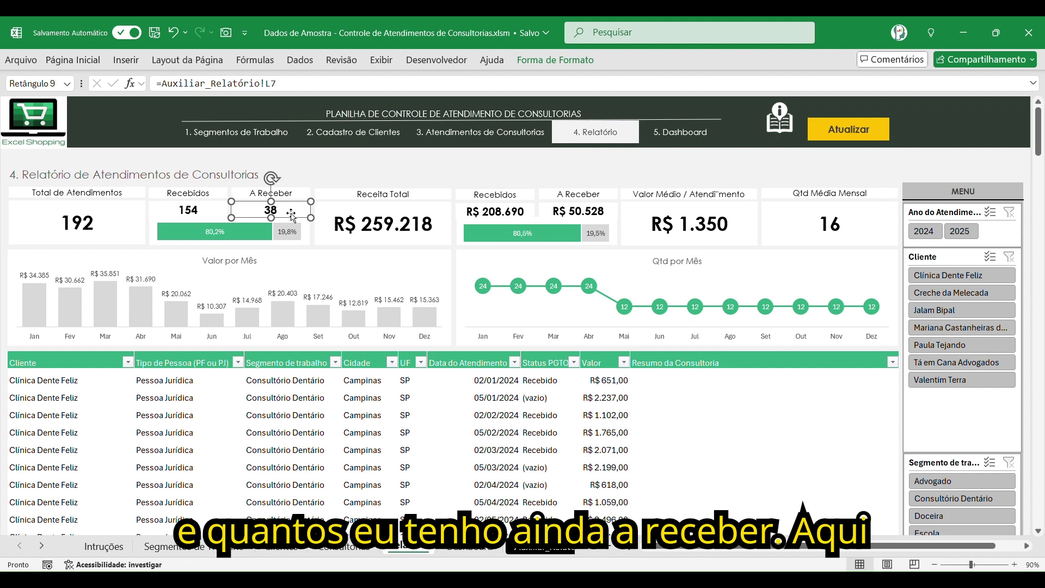
click(409, 230)
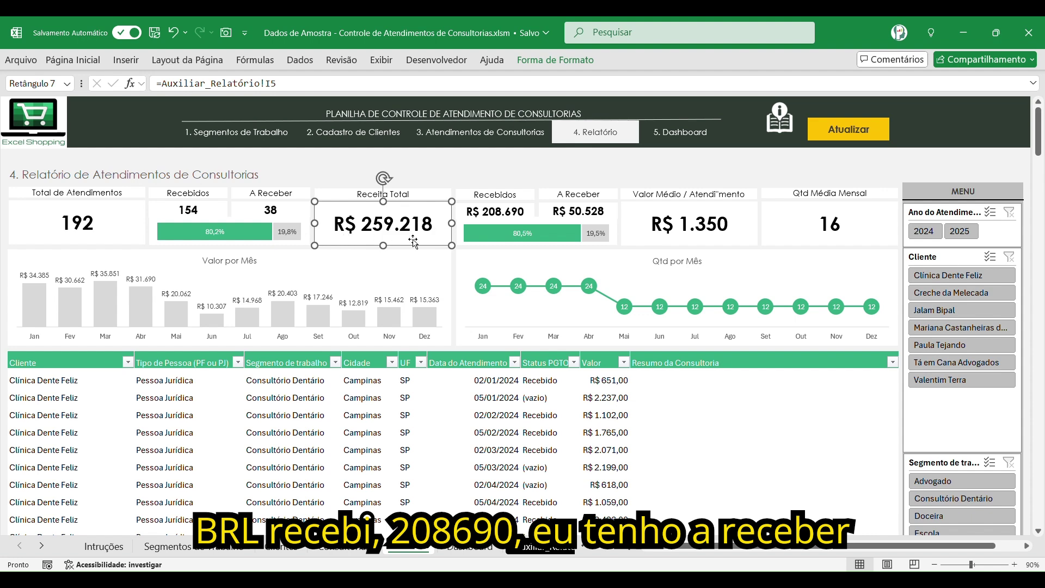
click(506, 218)
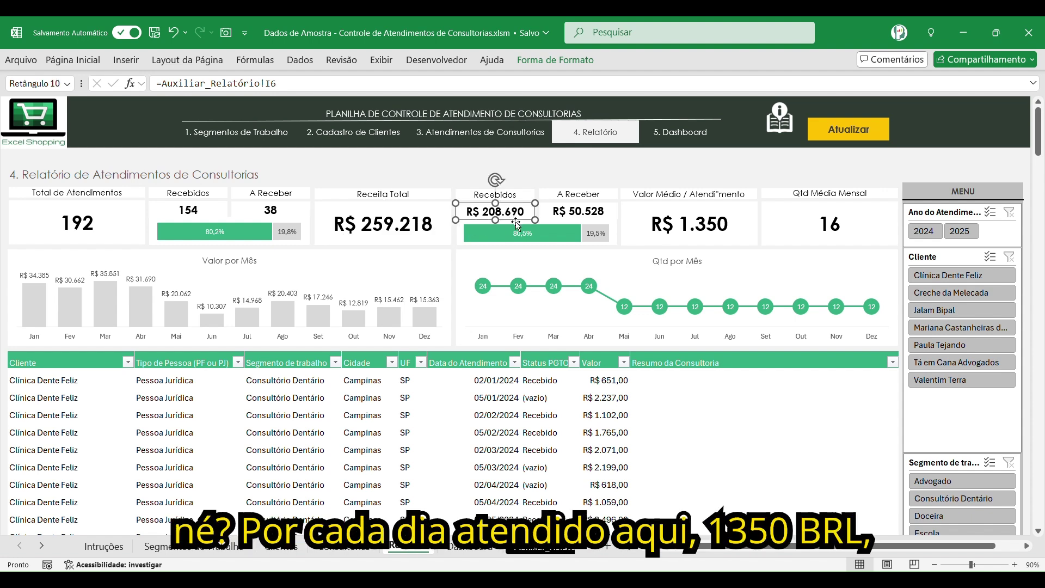
click(581, 220)
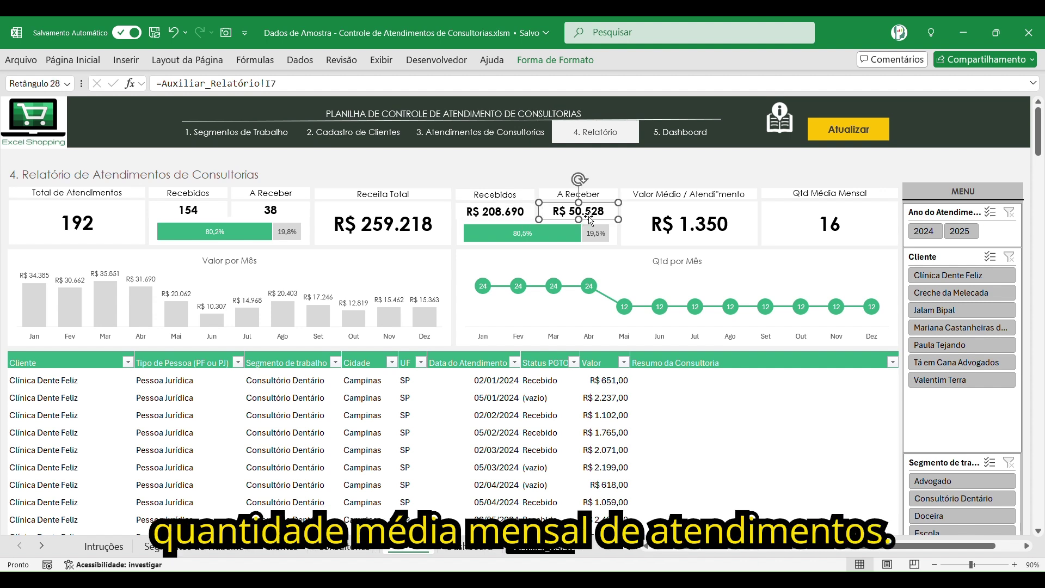
click(752, 218)
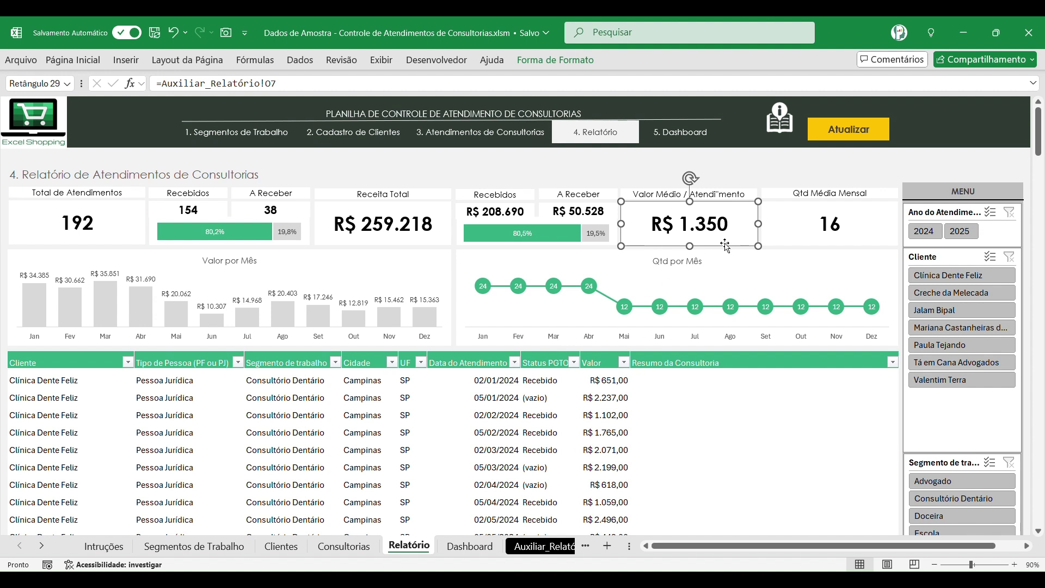
click(822, 226)
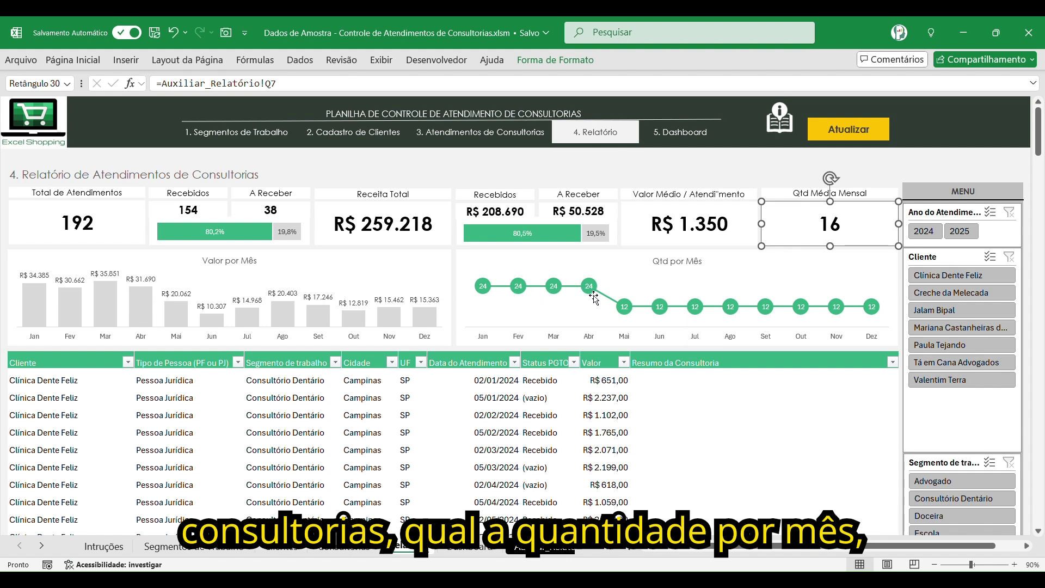
click(718, 174)
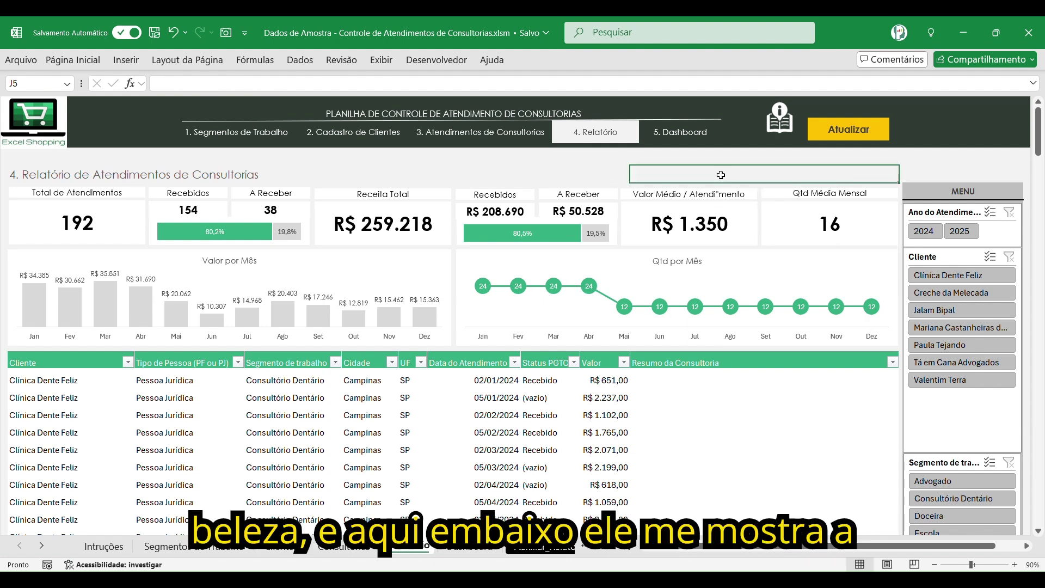
scroll(615, 326, down, 1)
scroll(615, 326, down, 5)
click(327, 239)
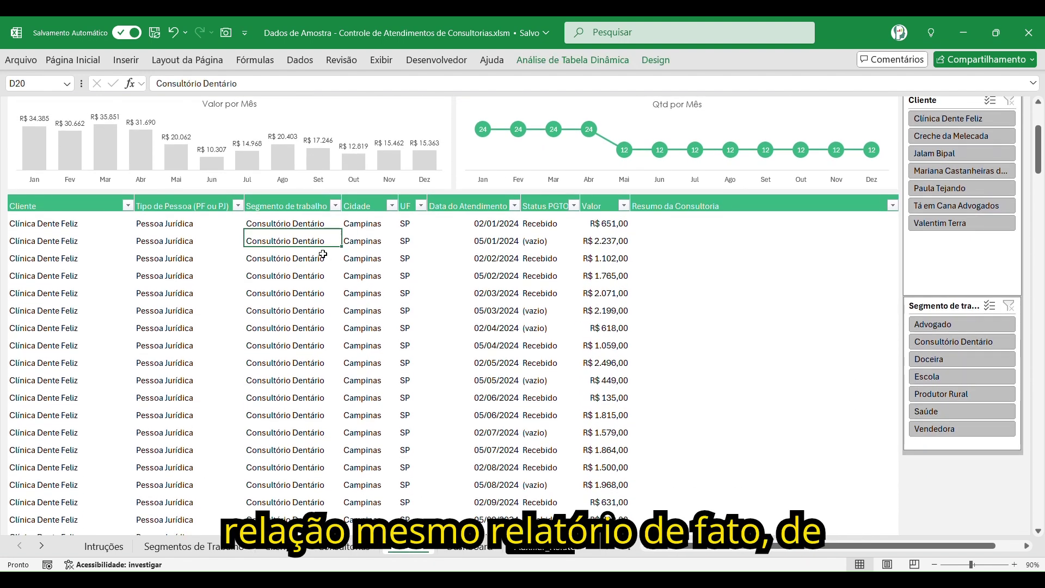
scroll(349, 315, up, 5)
scroll(362, 410, down, 1)
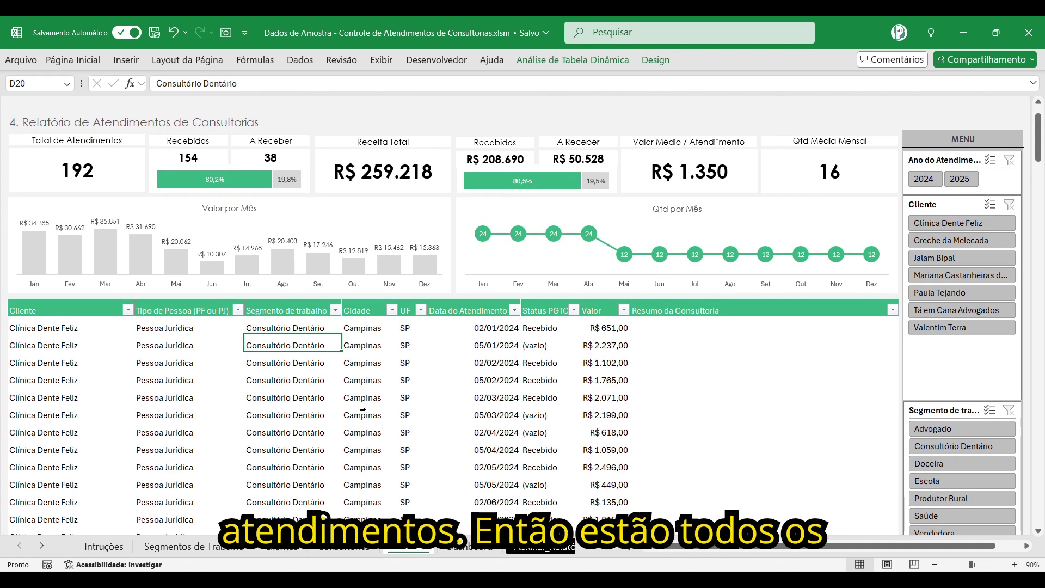
scroll(458, 398, down, 10)
scroll(457, 398, down, 18)
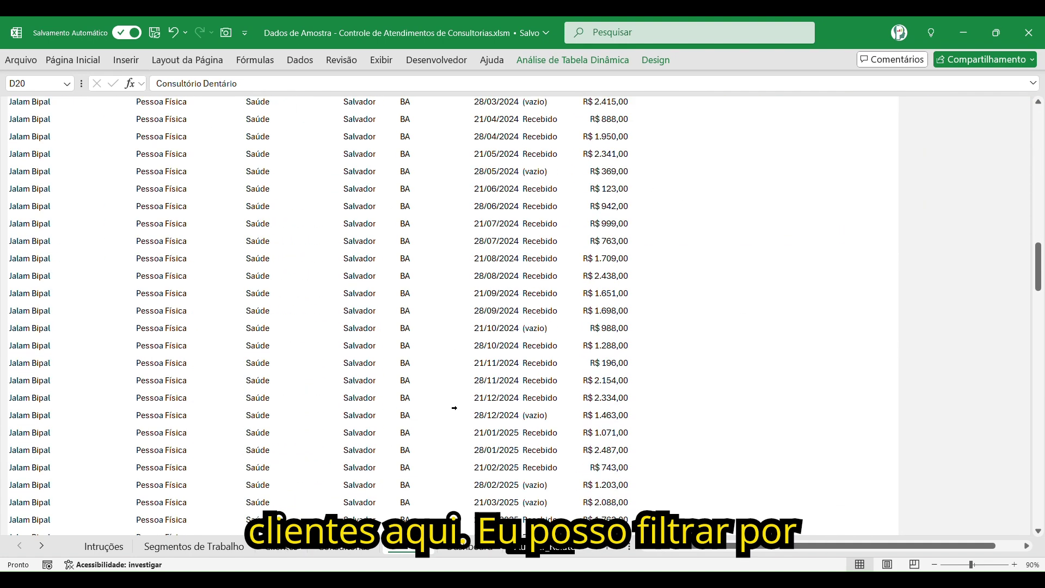
scroll(458, 398, up, 20)
scroll(458, 398, up, 5)
click(974, 293)
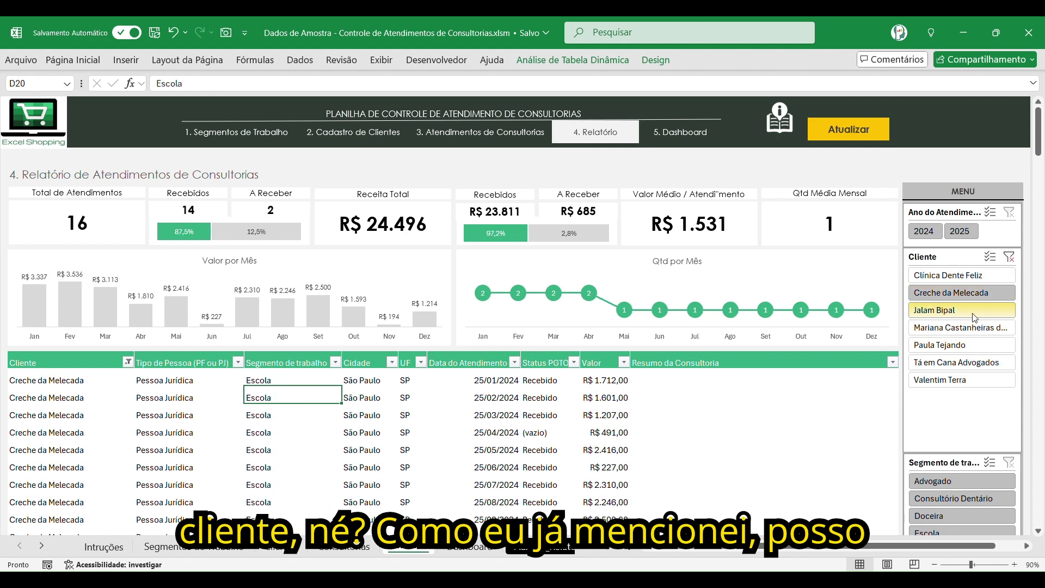
click(974, 310)
click(974, 327)
click(960, 231)
click(924, 231)
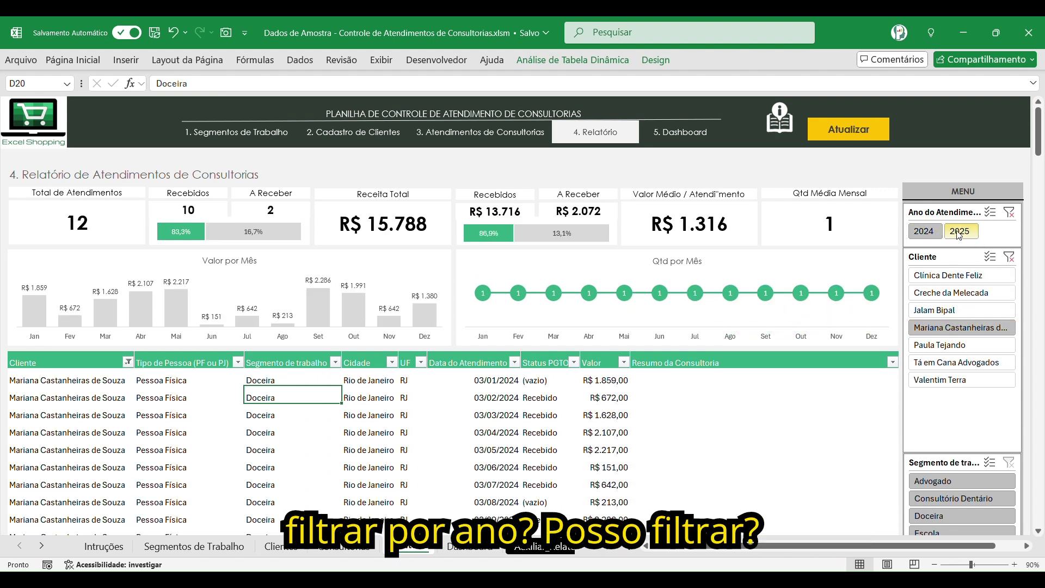
click(960, 231)
click(1010, 212)
click(1010, 256)
scroll(975, 341, down, 2)
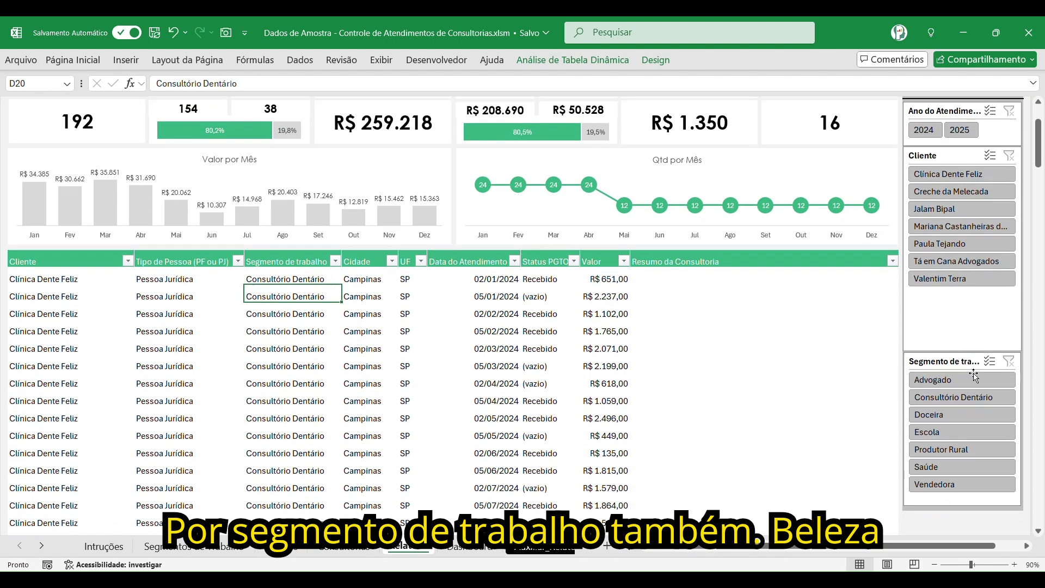
click(961, 376)
click(959, 395)
click(960, 411)
click(960, 429)
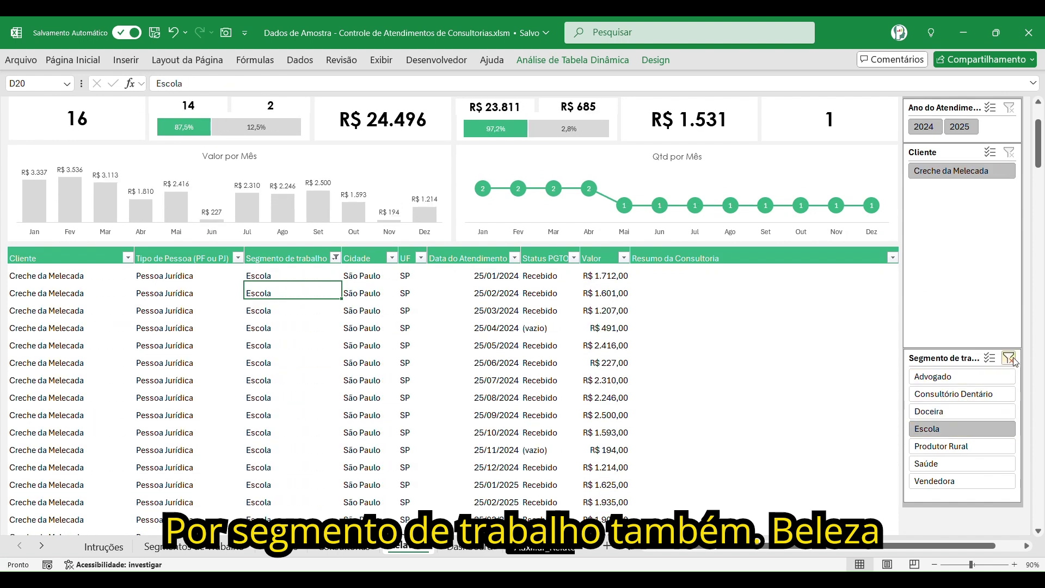
click(1009, 358)
click(412, 380)
scroll(413, 380, up, 2)
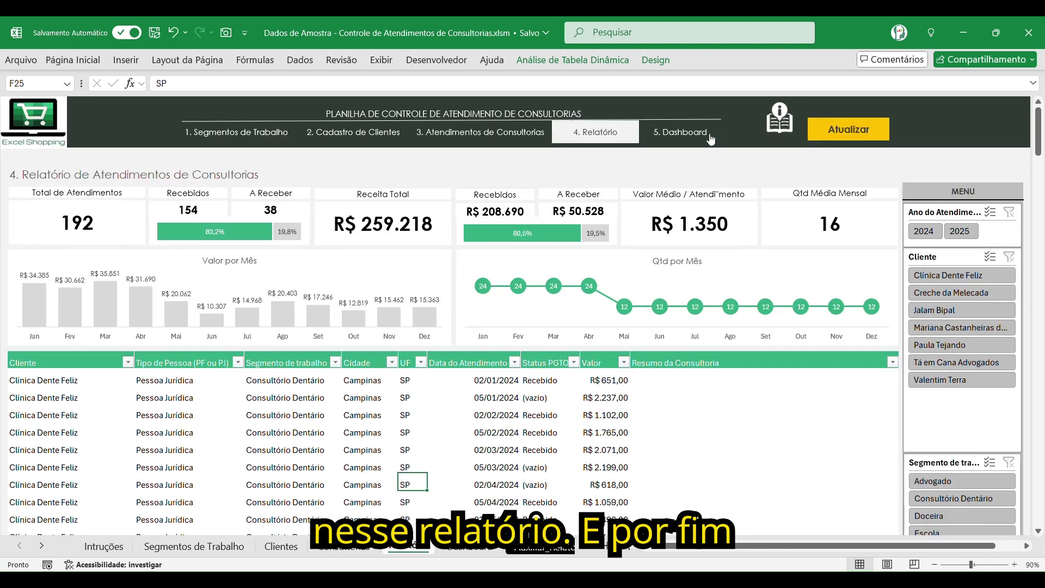
click(701, 166)
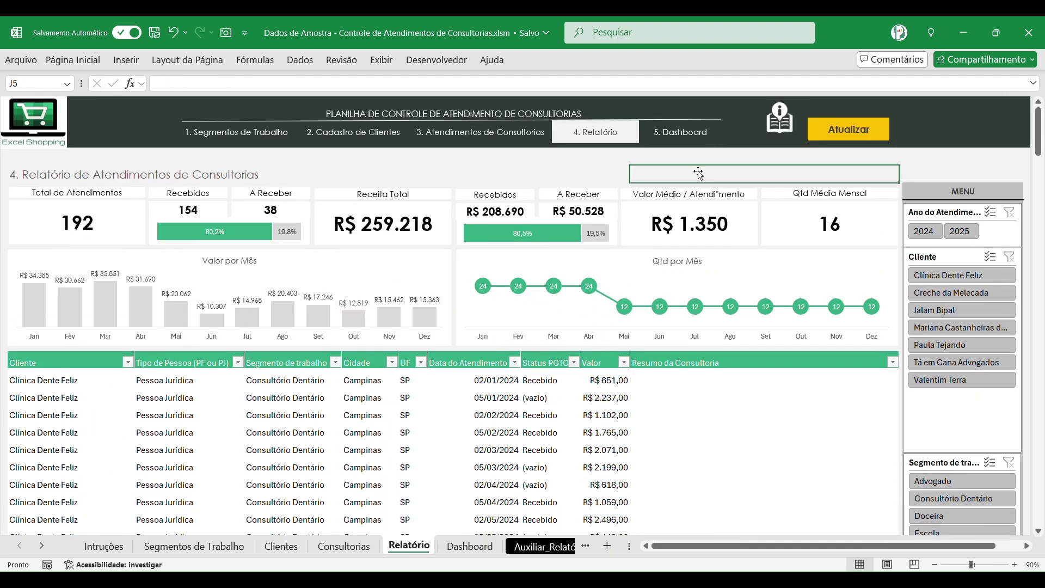
Open the '5. Dashboard' sheet and scroll over its indicator cards and charts
click(691, 140)
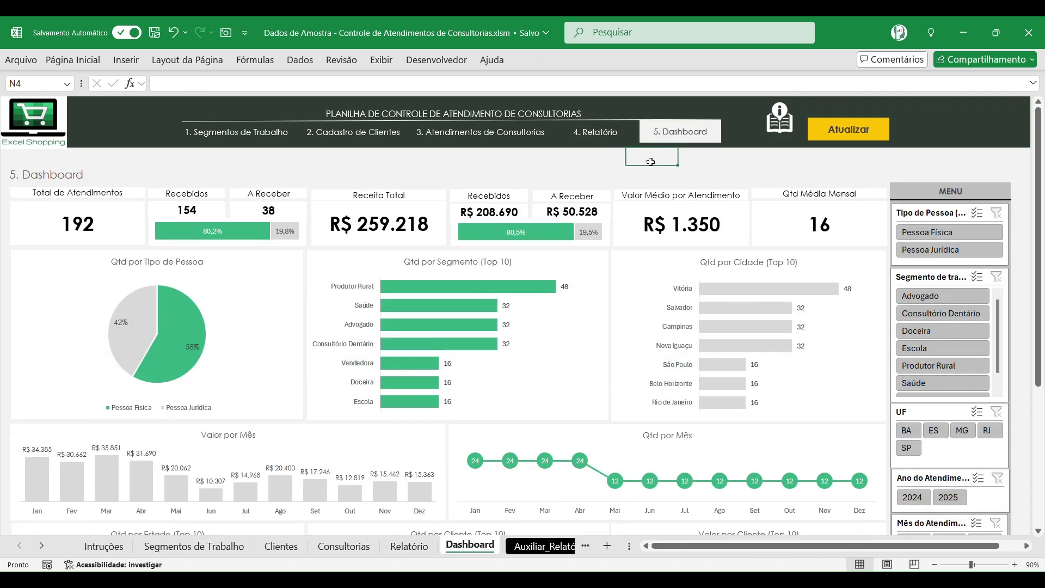
scroll(656, 228, down, 3)
scroll(661, 251, down, 5)
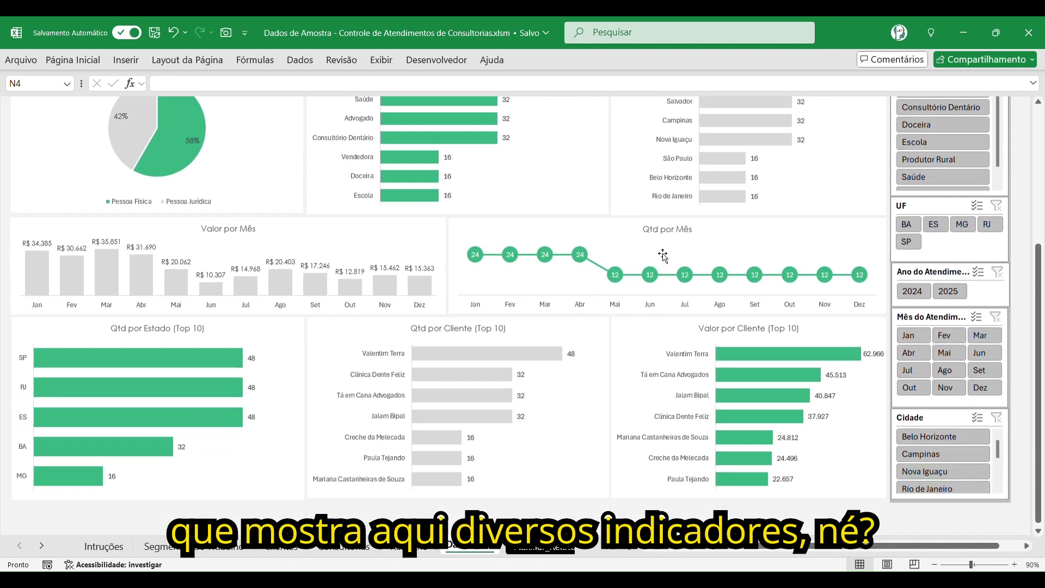
scroll(662, 260, up, 5)
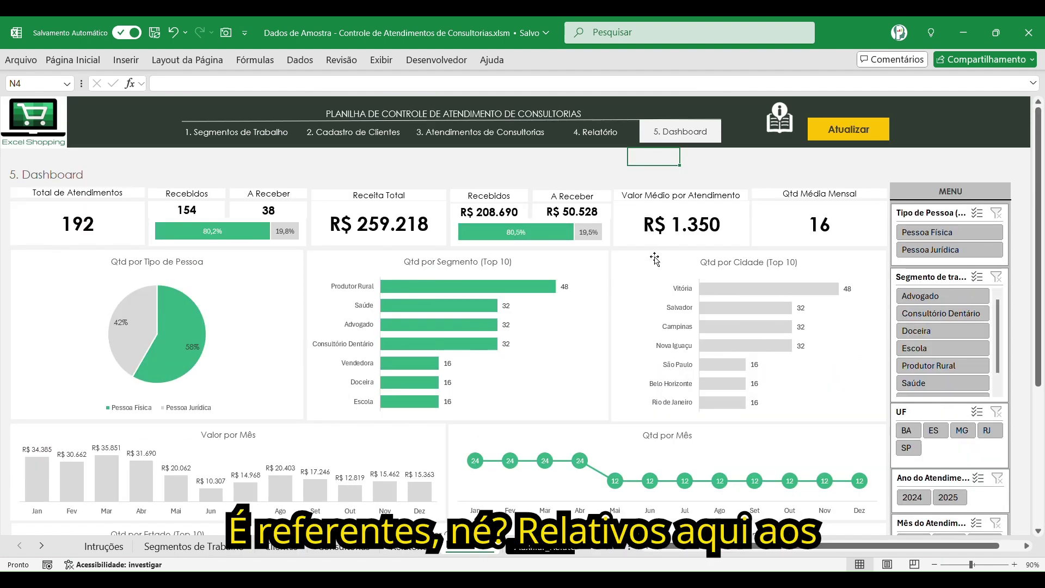
click(521, 177)
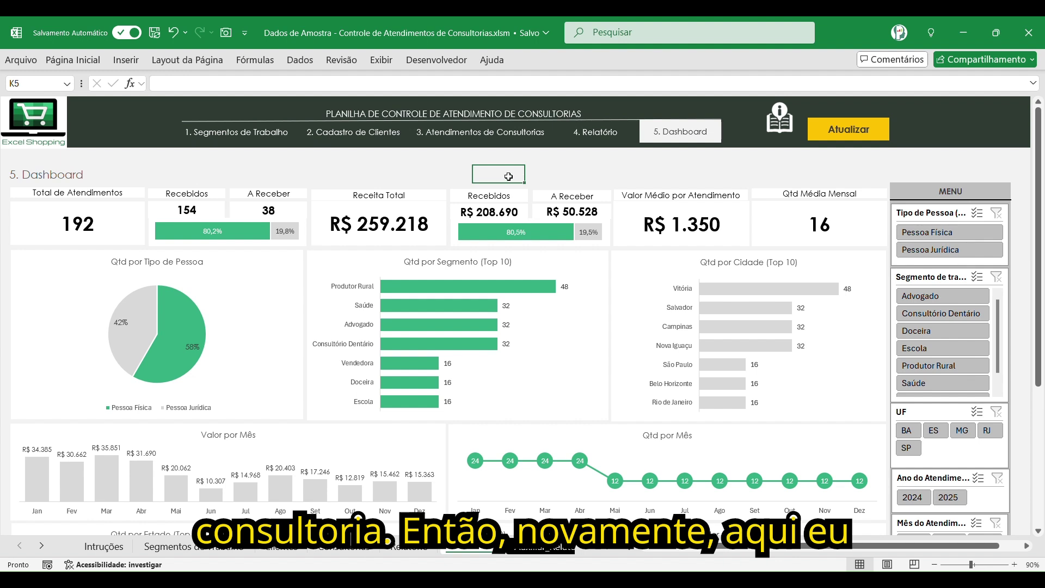
Inspect the formulas behind the Total de Atendimentos, Recebidos, Receita Total and Valor Médio cards
click(78, 221)
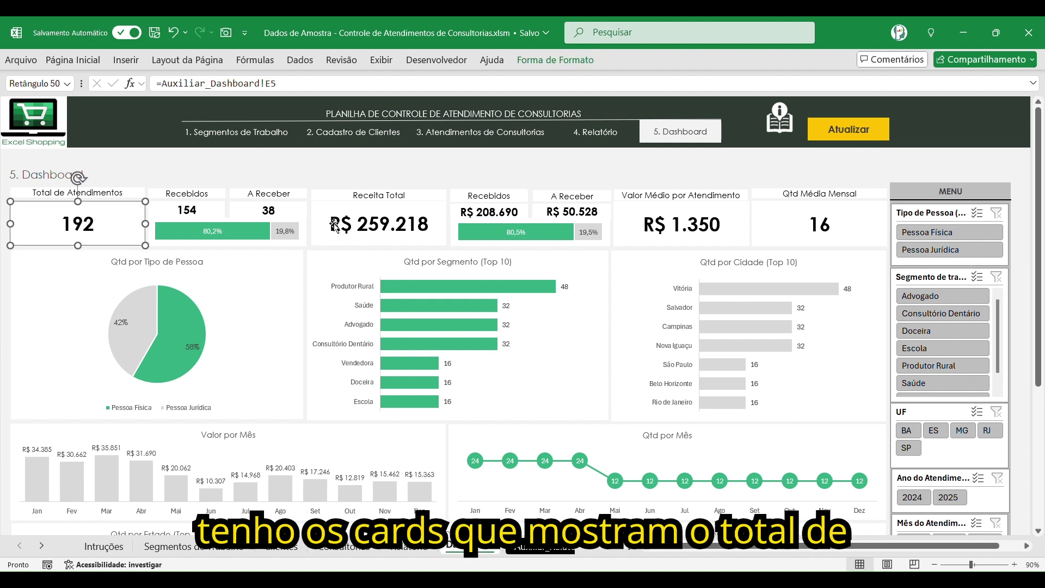
click(226, 211)
click(248, 213)
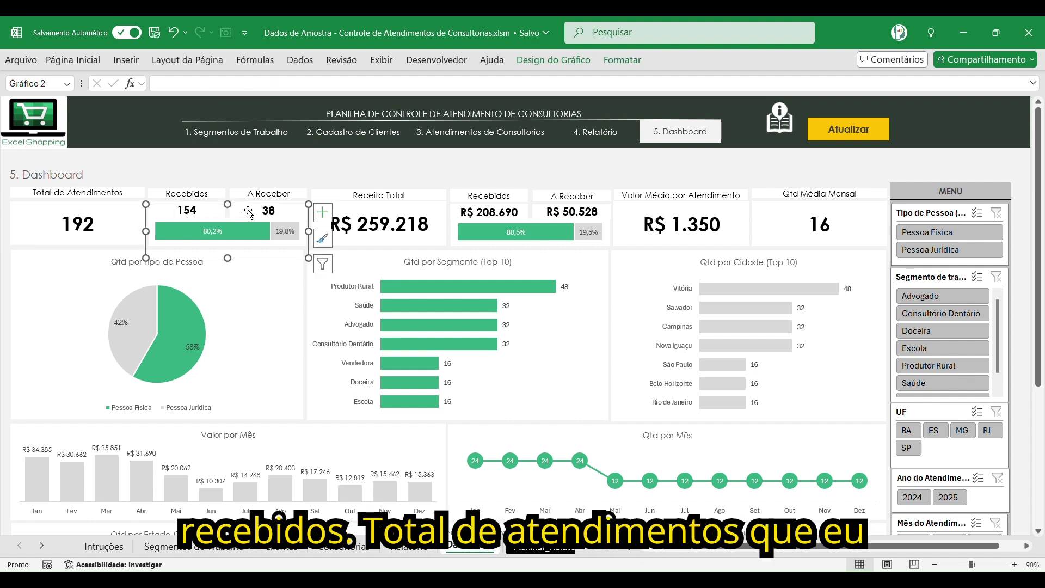
key(Escape)
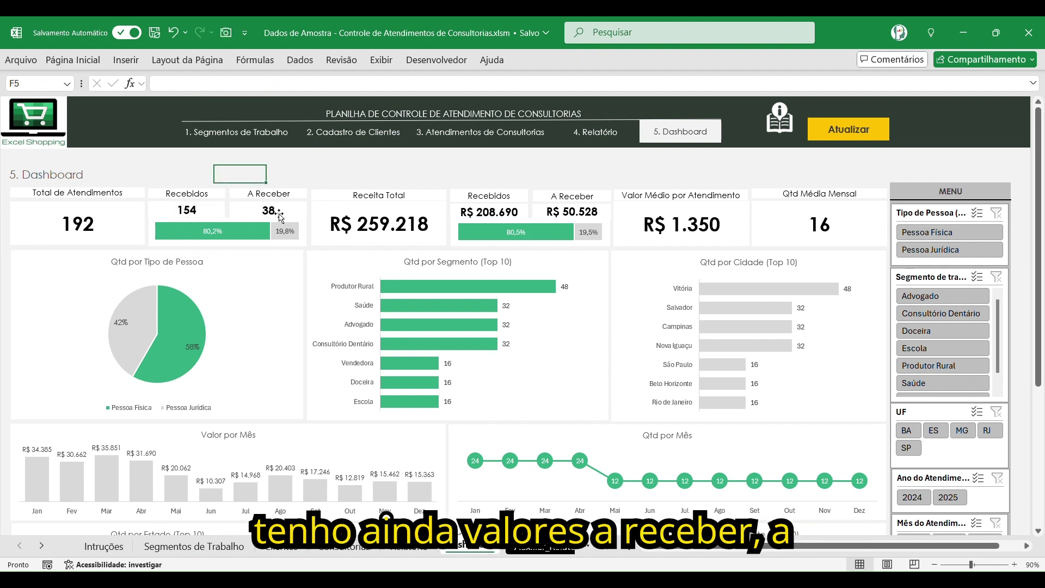
click(426, 218)
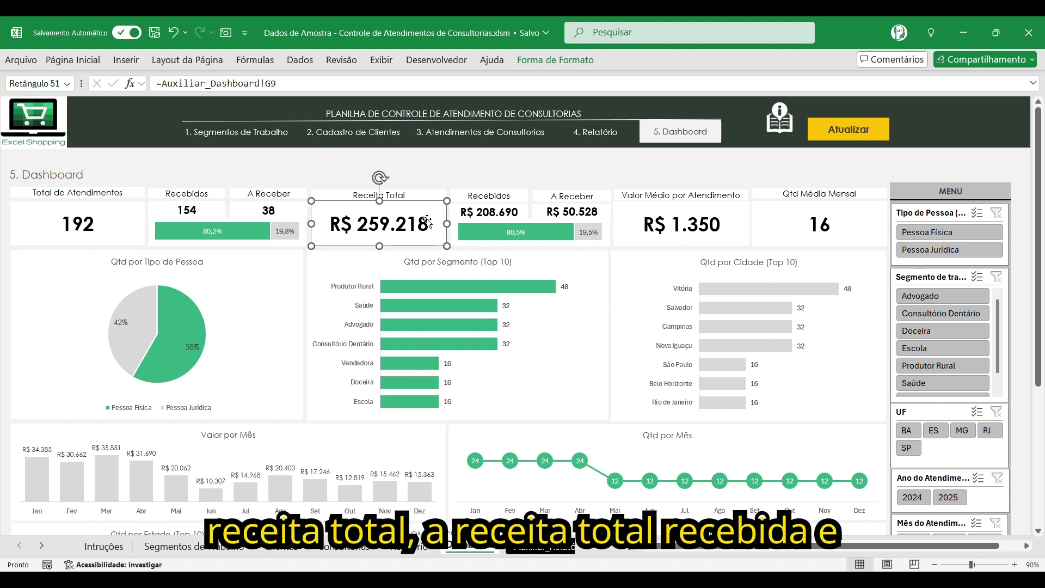
click(517, 173)
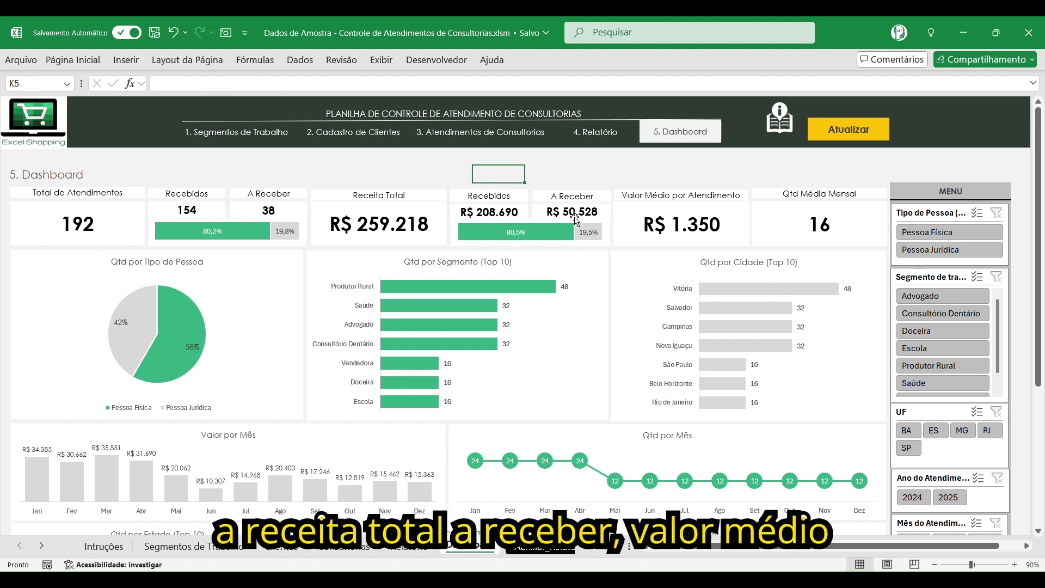
click(697, 225)
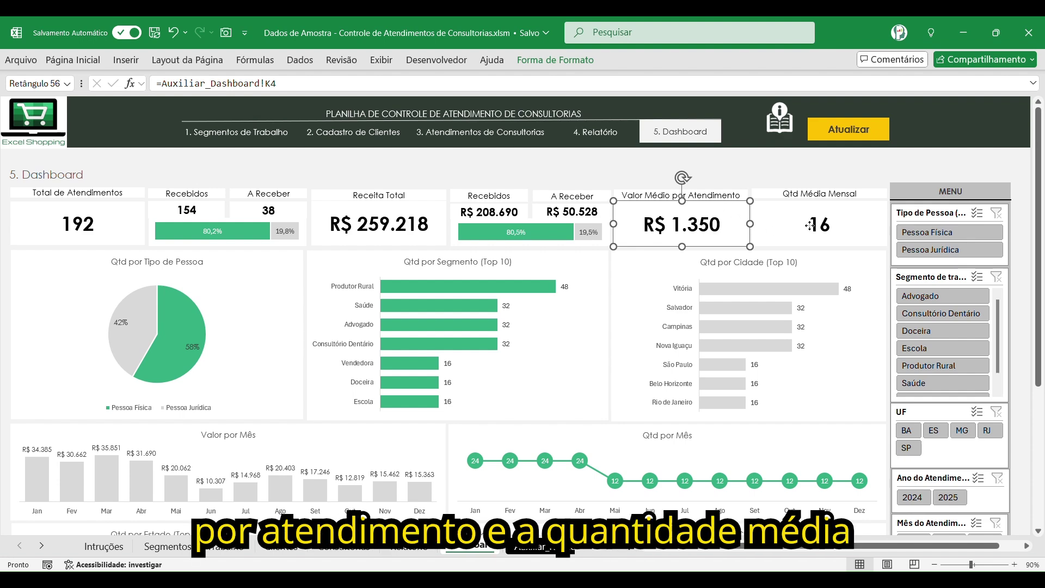
click(547, 174)
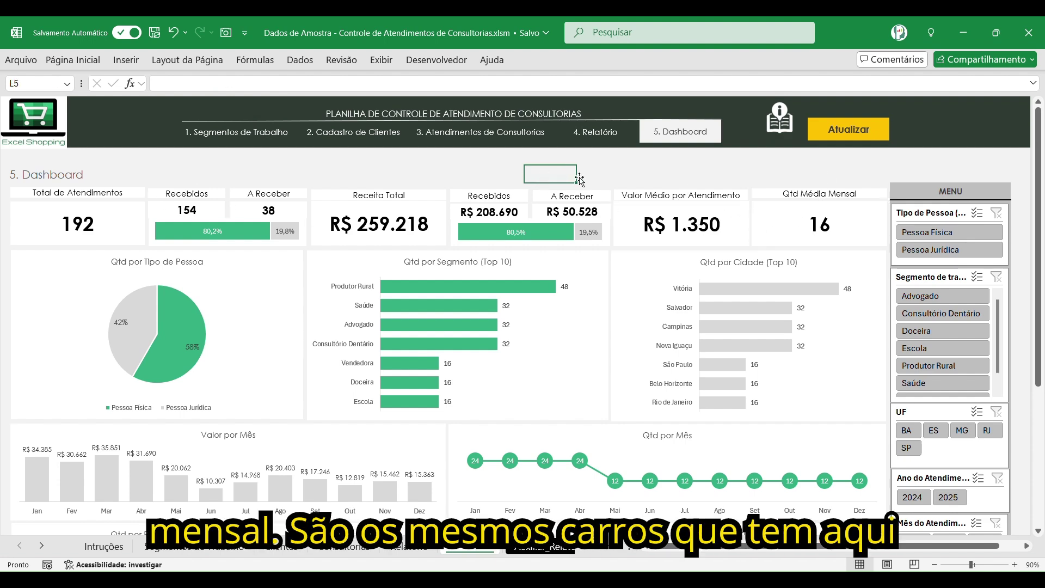
click(601, 140)
click(677, 132)
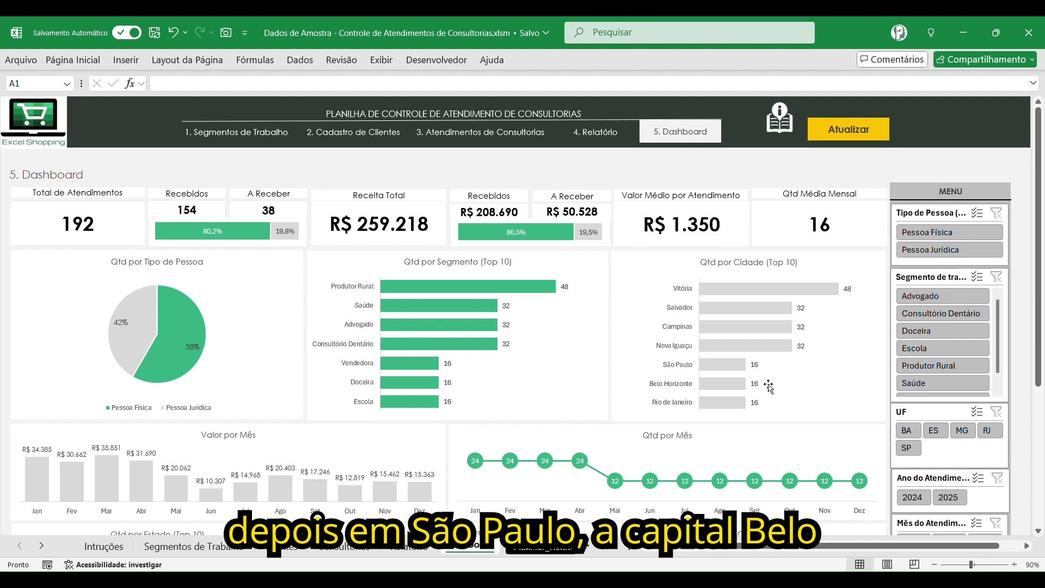
scroll(793, 390, down, 4)
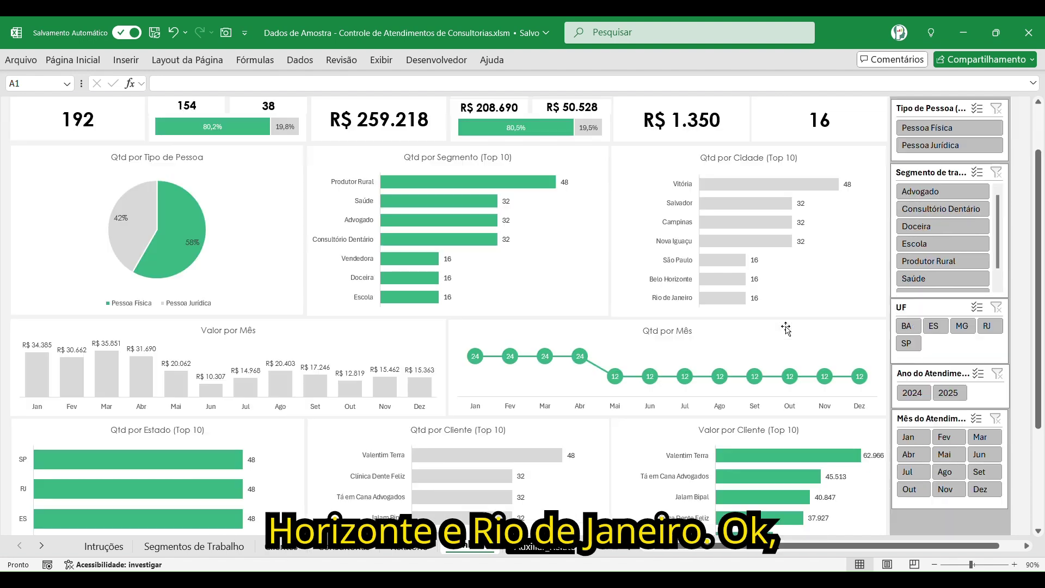
scroll(793, 381, down, 2)
scroll(793, 354, down, 5)
scroll(794, 322, up, 2)
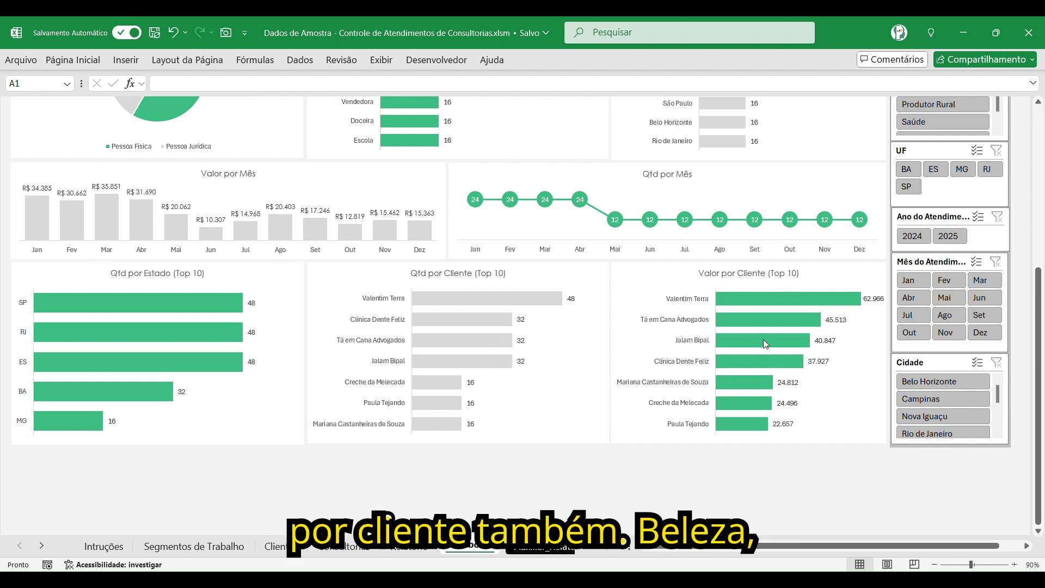
scroll(759, 393, up, 10)
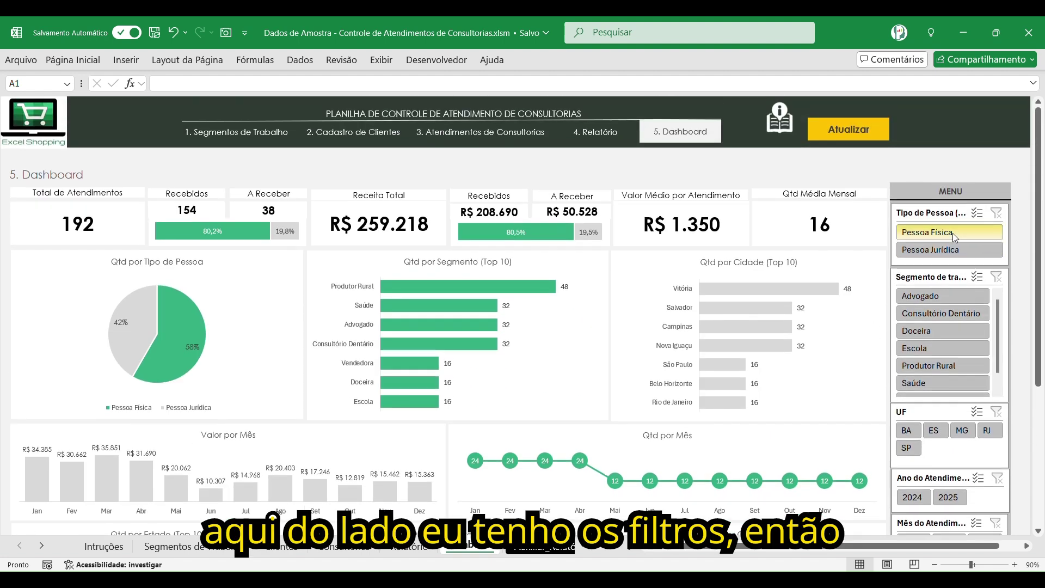
Try person-type and segment filters (Advogado, Doceira, Escola, Produtor Rural, Saúde), then clear them
click(953, 233)
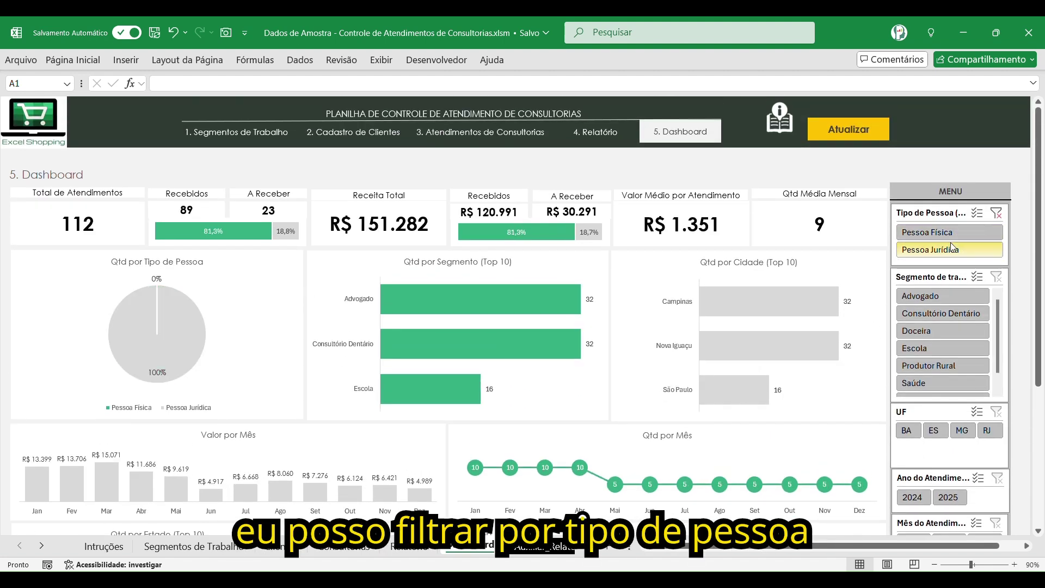
click(952, 249)
click(996, 213)
click(947, 295)
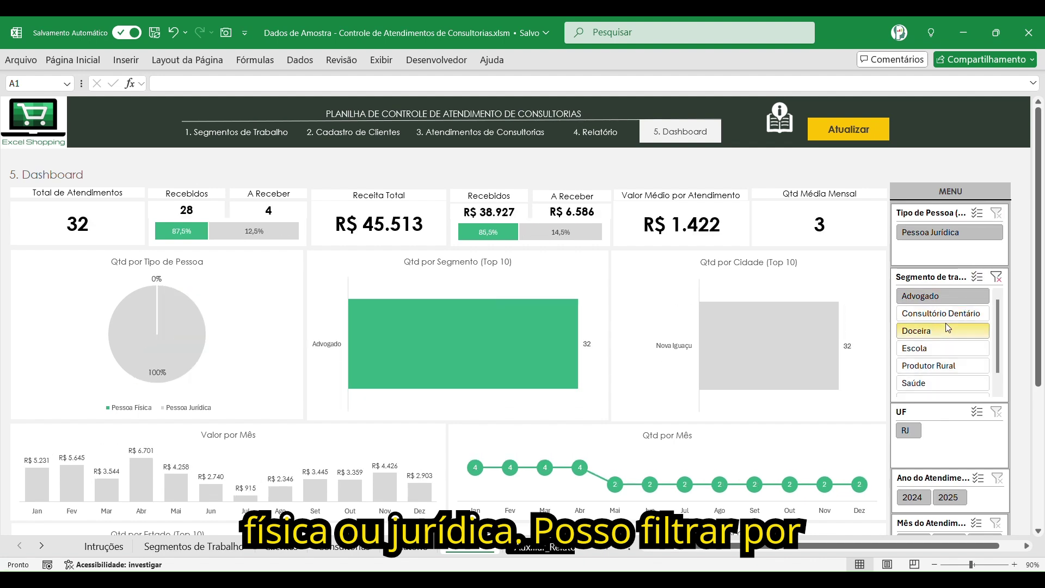
click(947, 313)
click(948, 330)
click(947, 347)
click(944, 366)
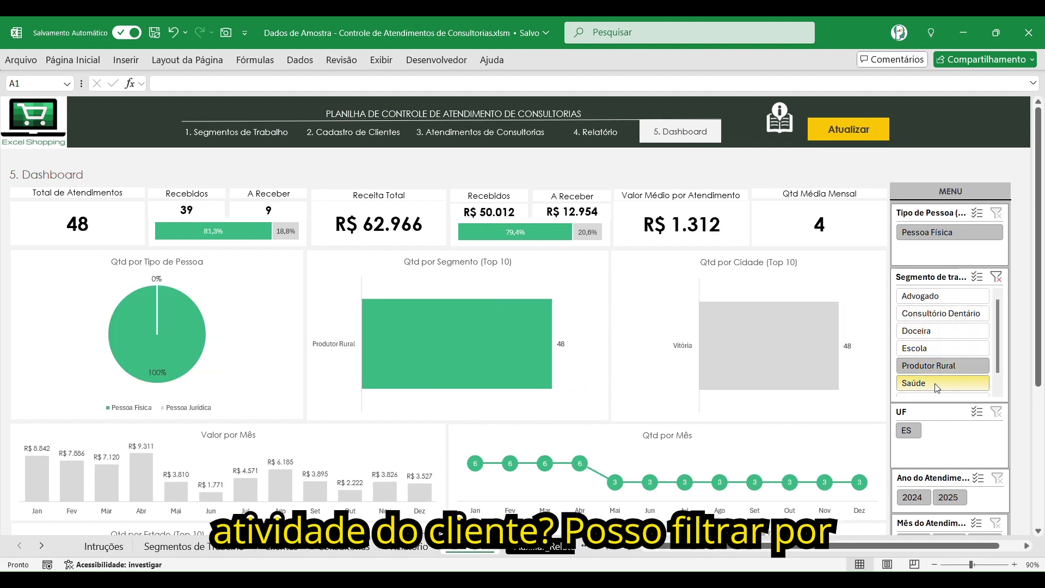
click(936, 383)
click(996, 277)
scroll(944, 375, down, 1)
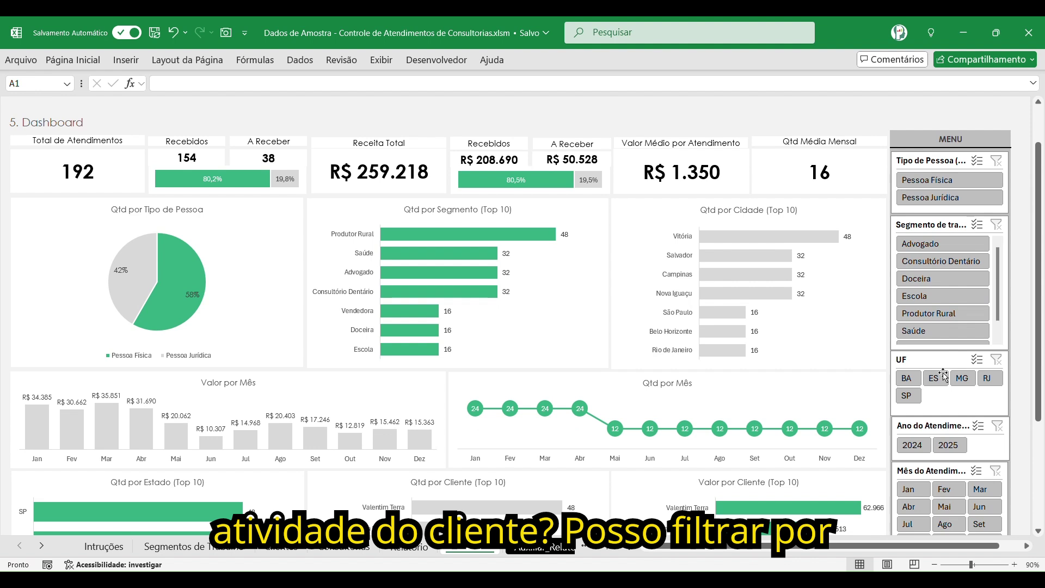
Filter by states such as SP and BA, then years 2025 and 2024, clearing both
click(944, 376)
click(962, 378)
click(987, 378)
click(907, 395)
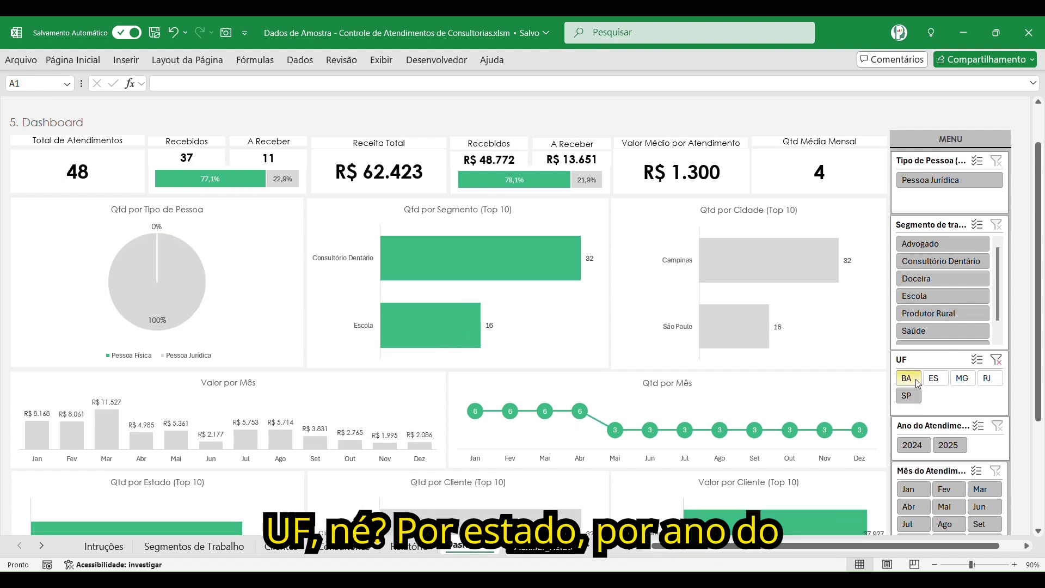
click(918, 381)
click(997, 360)
click(948, 445)
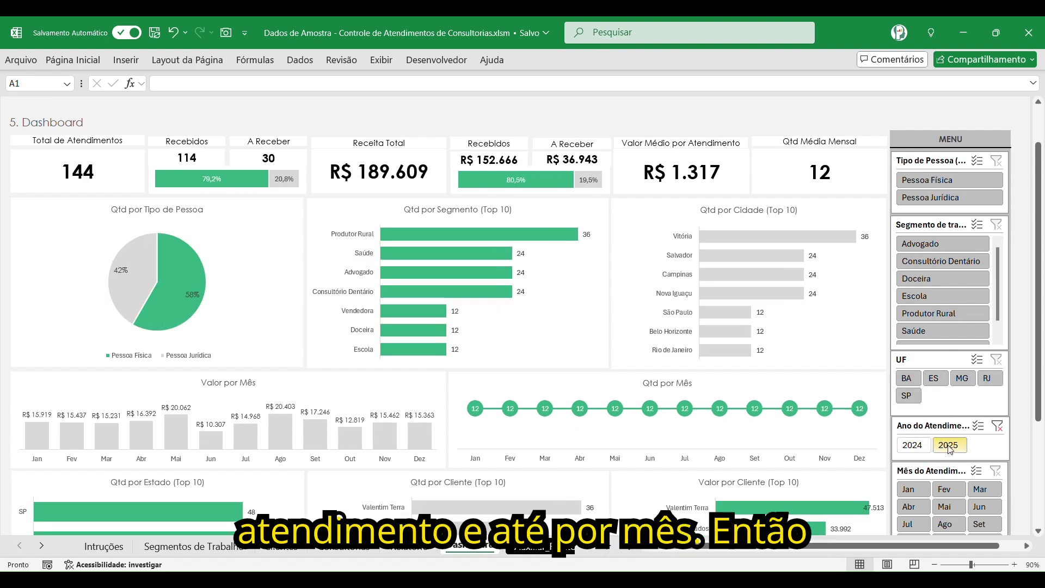
click(912, 446)
click(998, 425)
click(1019, 394)
scroll(1024, 384, down, 3)
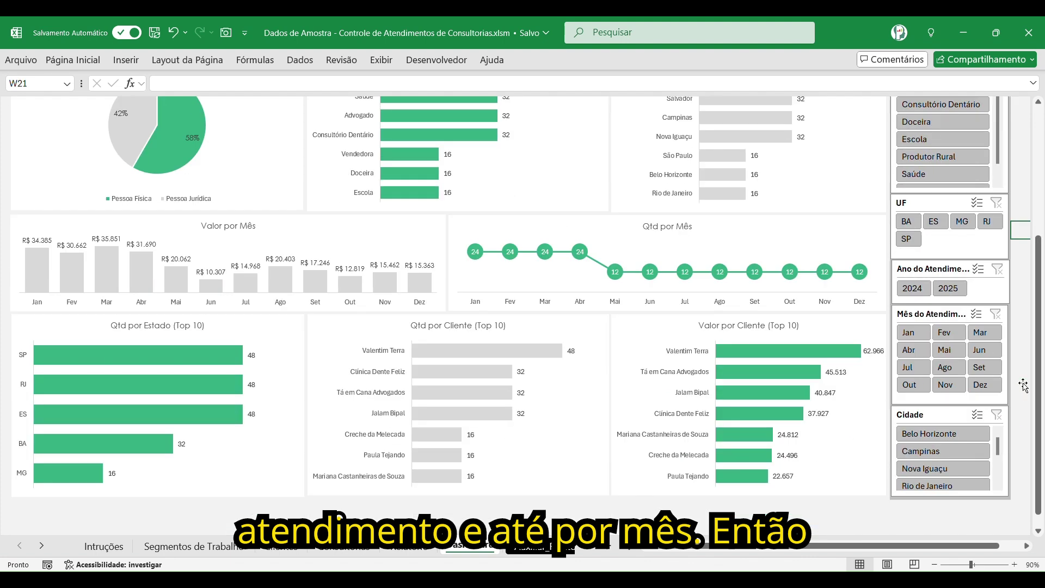
Filter to month Mai and cities Campinas, Nova Iguaçu and Rio de Janeiro
click(949, 354)
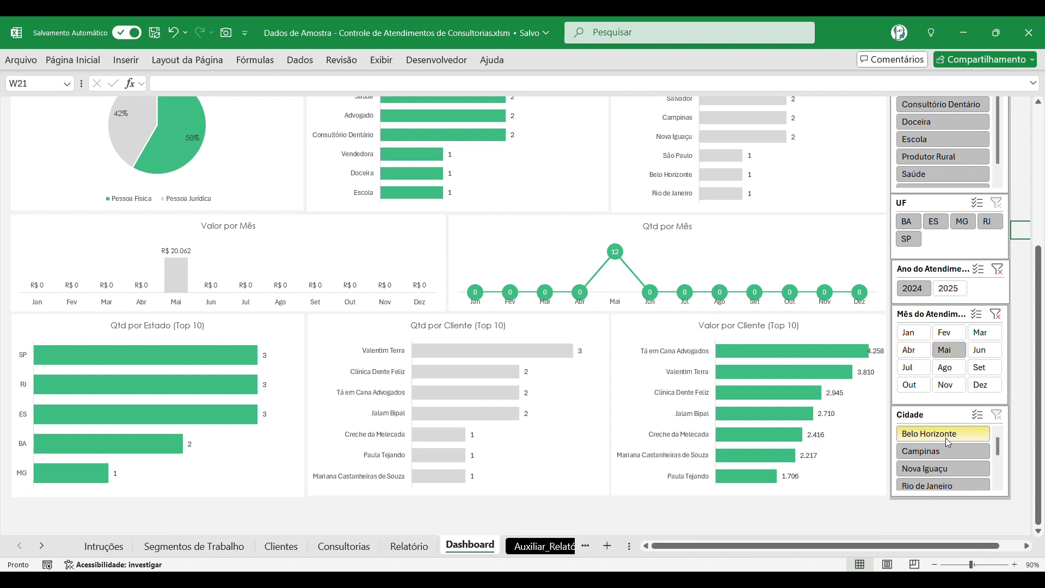
click(954, 452)
scroll(707, 362, up, 6)
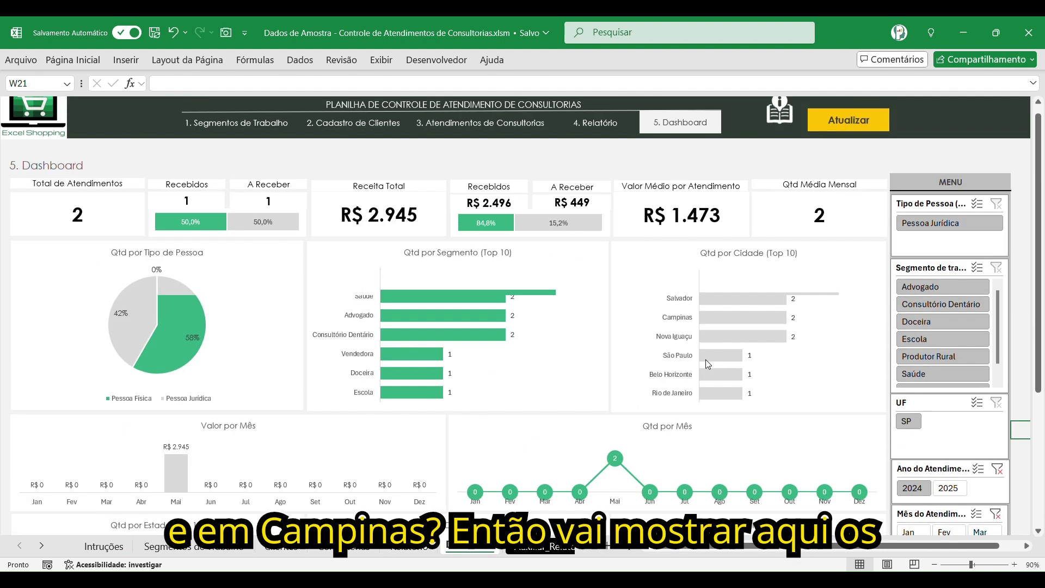
scroll(745, 348, down, 12)
scroll(762, 338, up, 12)
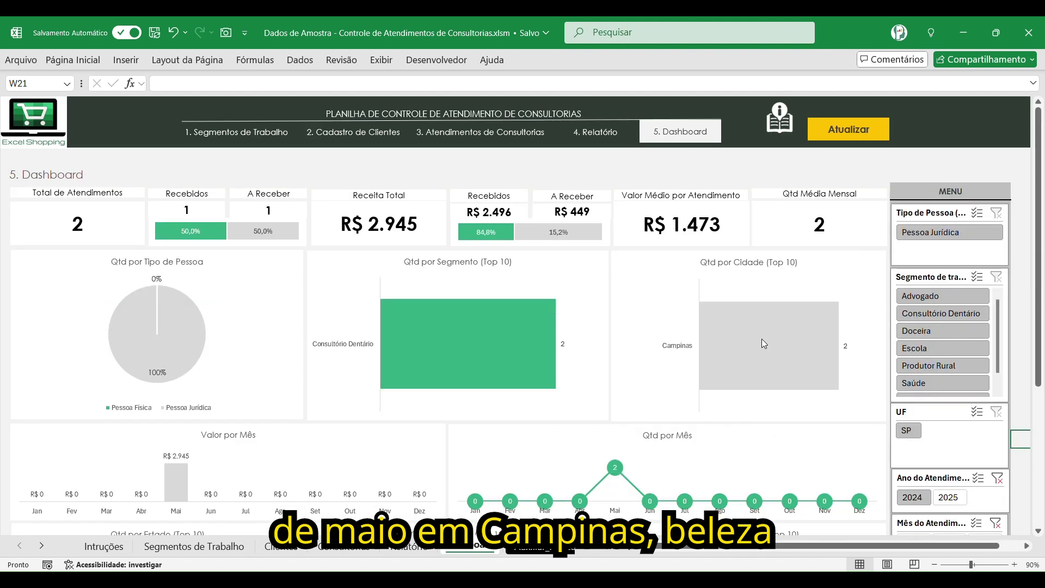
scroll(763, 338, down, 7)
scroll(922, 359, down, 3)
click(958, 363)
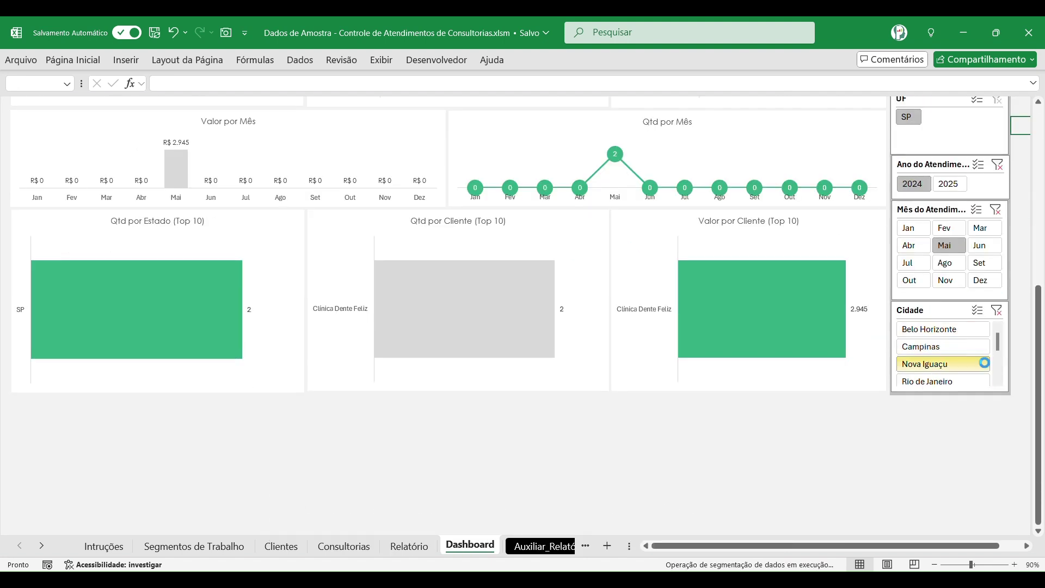
click(952, 381)
scroll(752, 352, up, 10)
scroll(708, 349, down, 6)
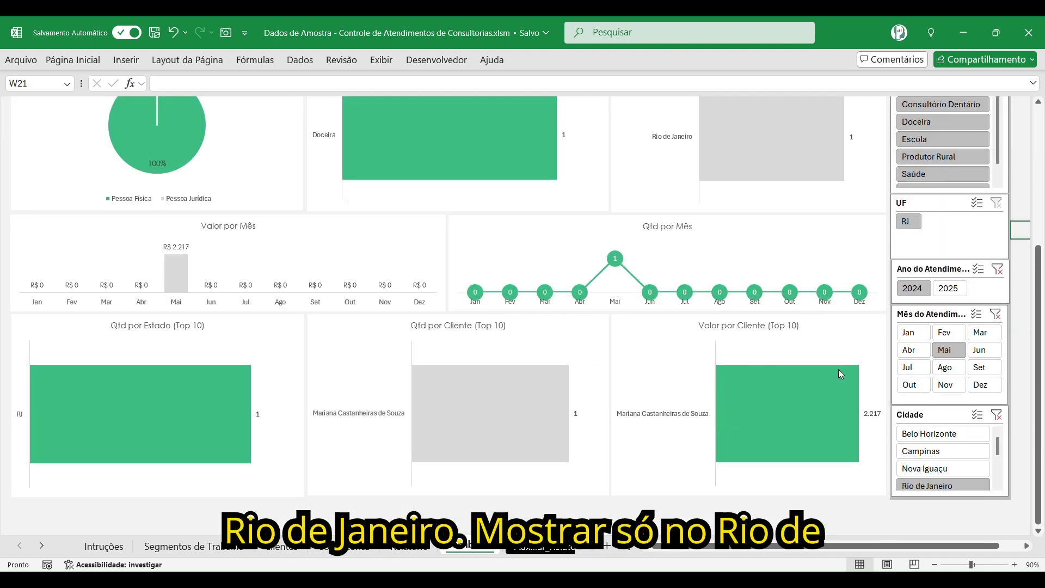
Clear the month, city, year and state slicers so all 192 appointments show
click(996, 314)
click(996, 415)
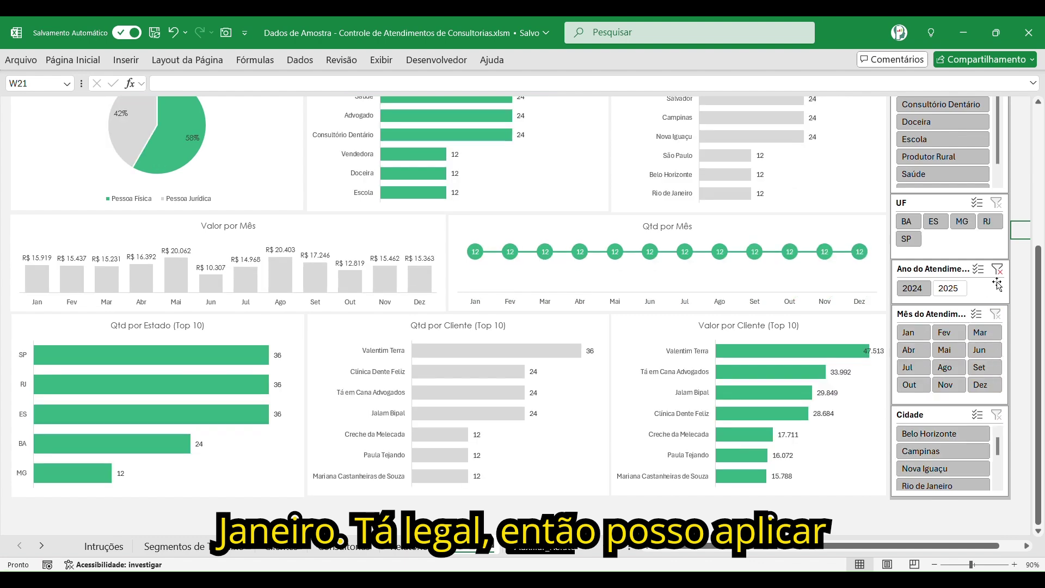
click(998, 269)
click(996, 202)
scroll(986, 275, up, 3)
scroll(985, 275, up, 3)
click(987, 173)
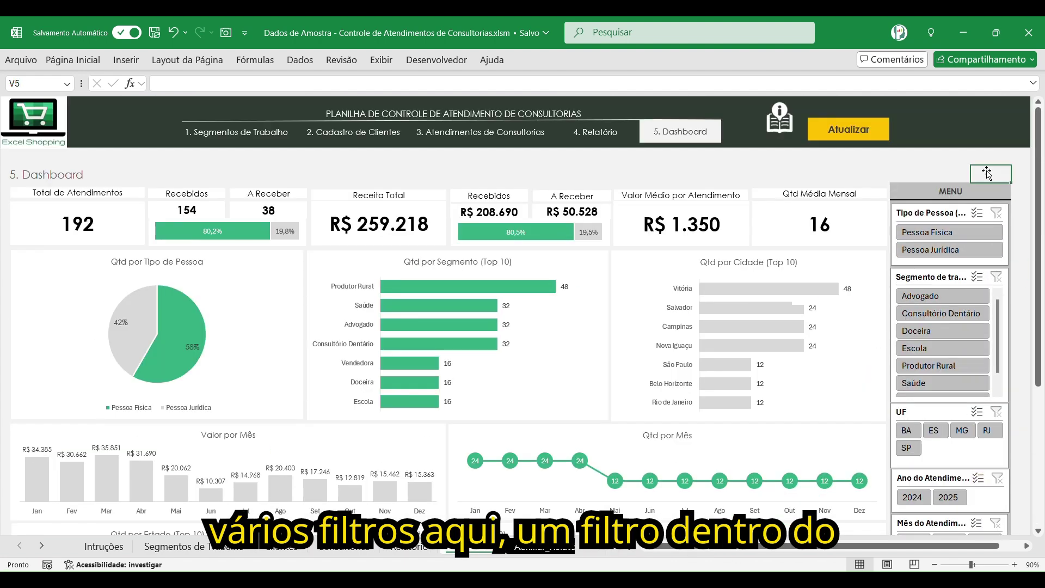
Check the 05/01/2024 entry in Atendimentos, then refresh the Relatório report with Atualizar
click(738, 174)
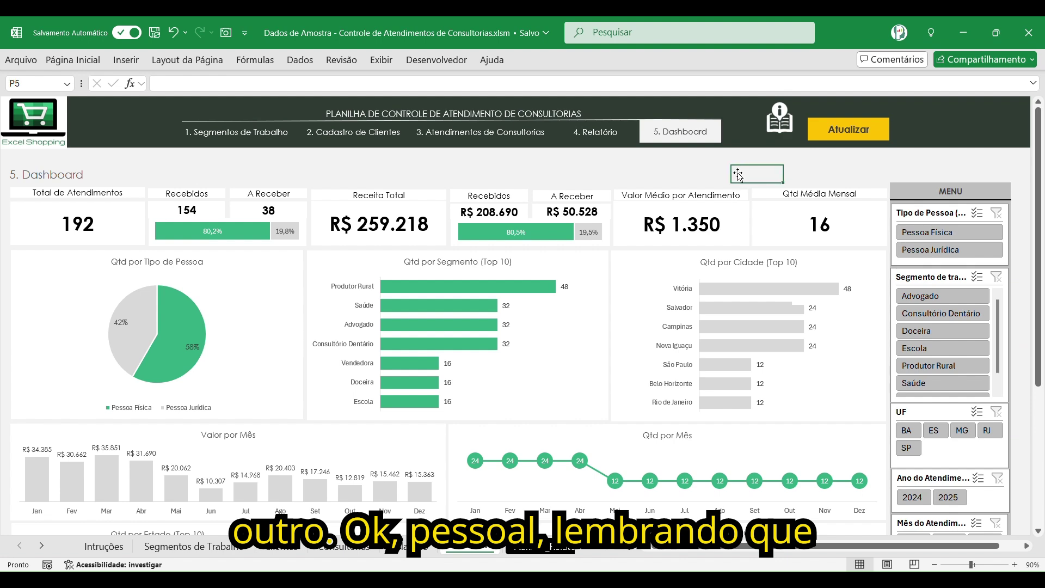
click(482, 139)
click(268, 283)
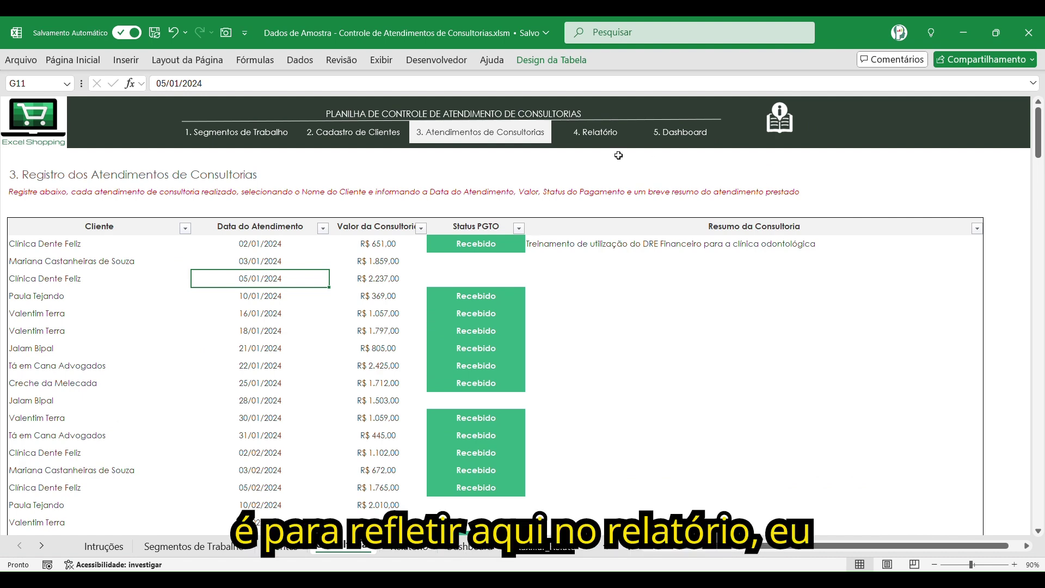
click(591, 135)
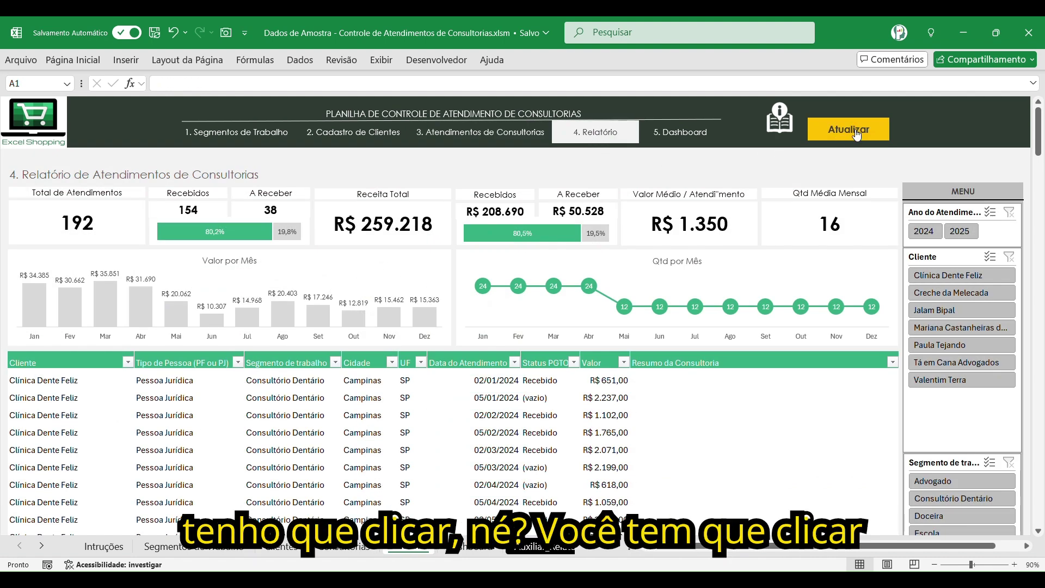
click(861, 136)
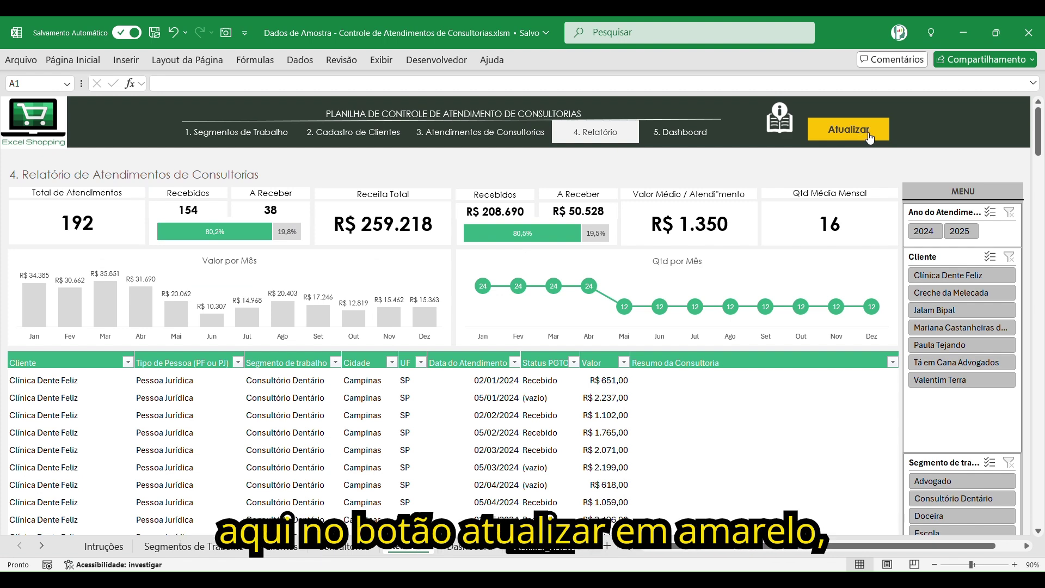
Revisit Atendimentos and Relatório and finish on the Dashboard totalling 192 appointments
click(709, 140)
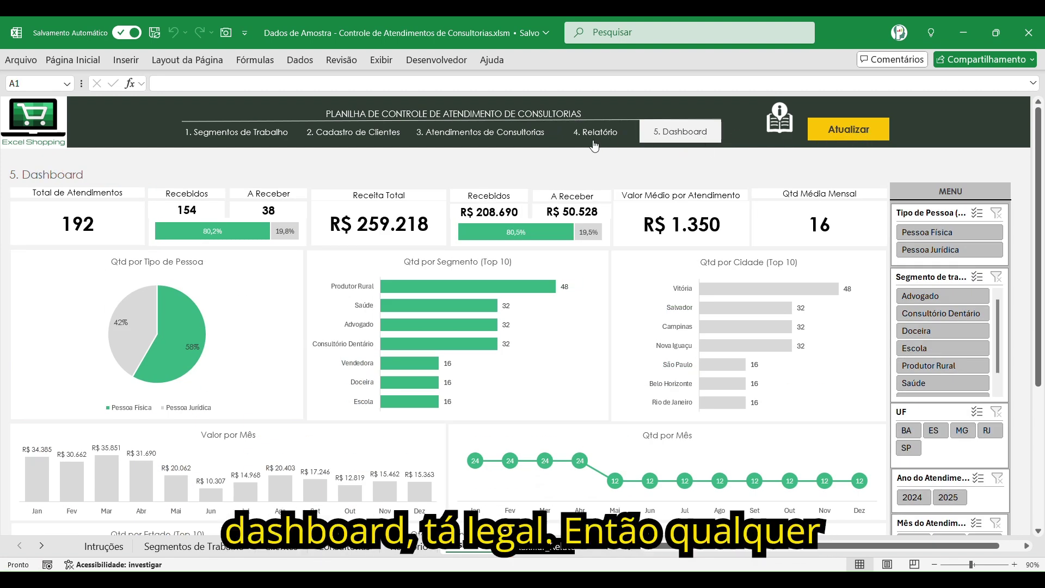
click(485, 138)
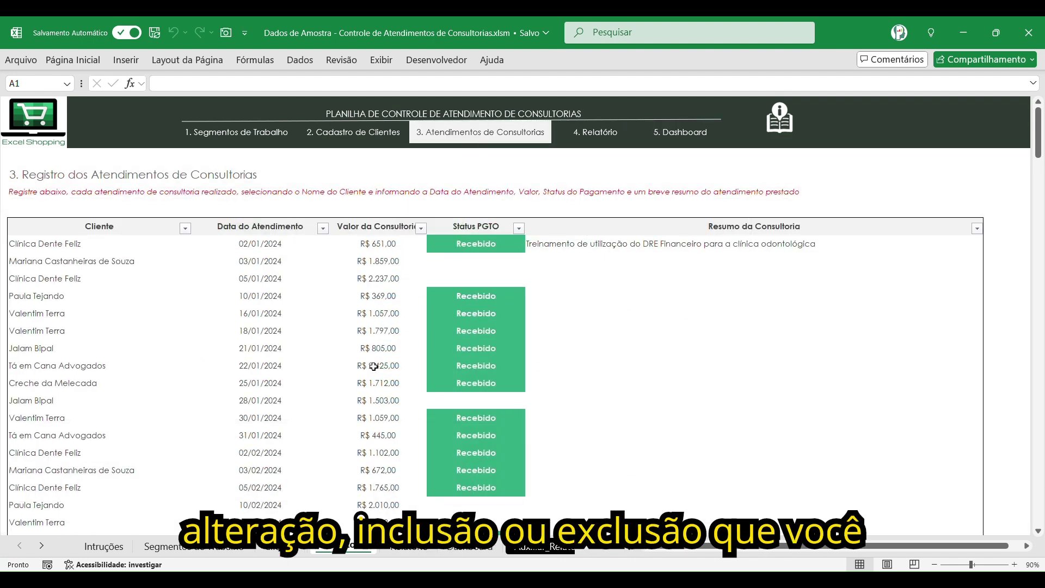
scroll(329, 395, down, 3)
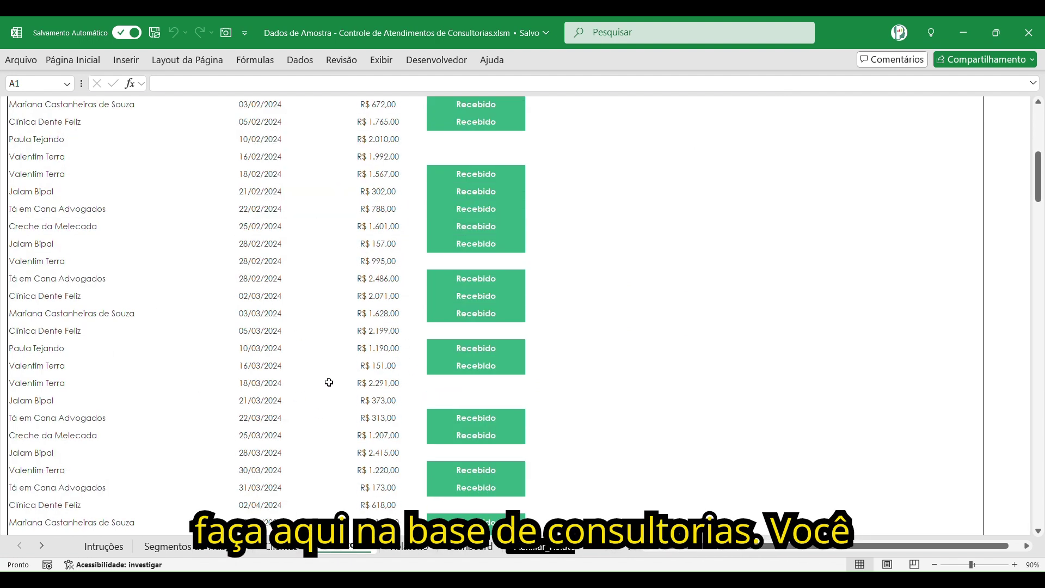
scroll(329, 383, up, 3)
click(605, 140)
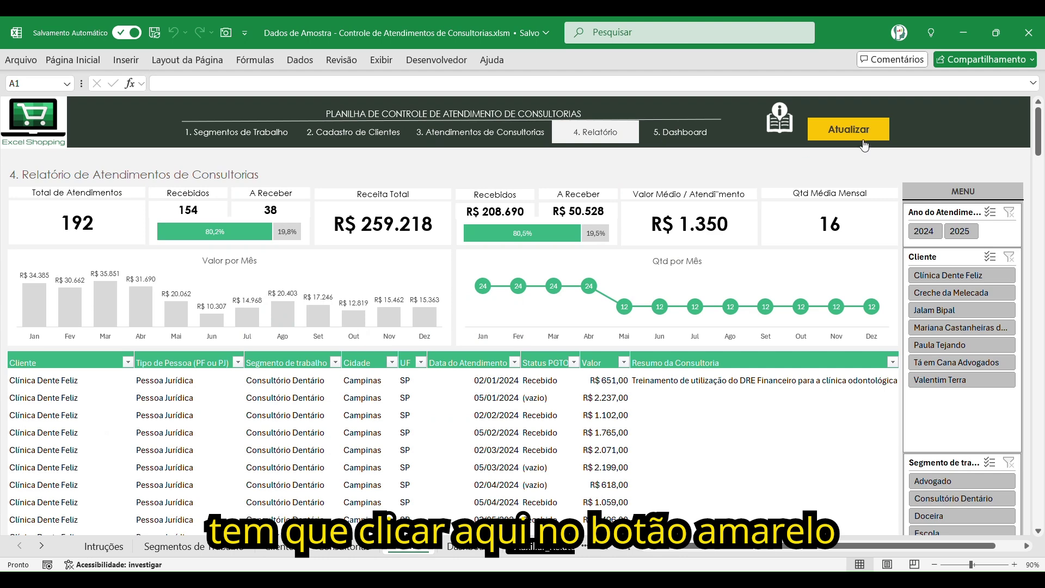
click(704, 139)
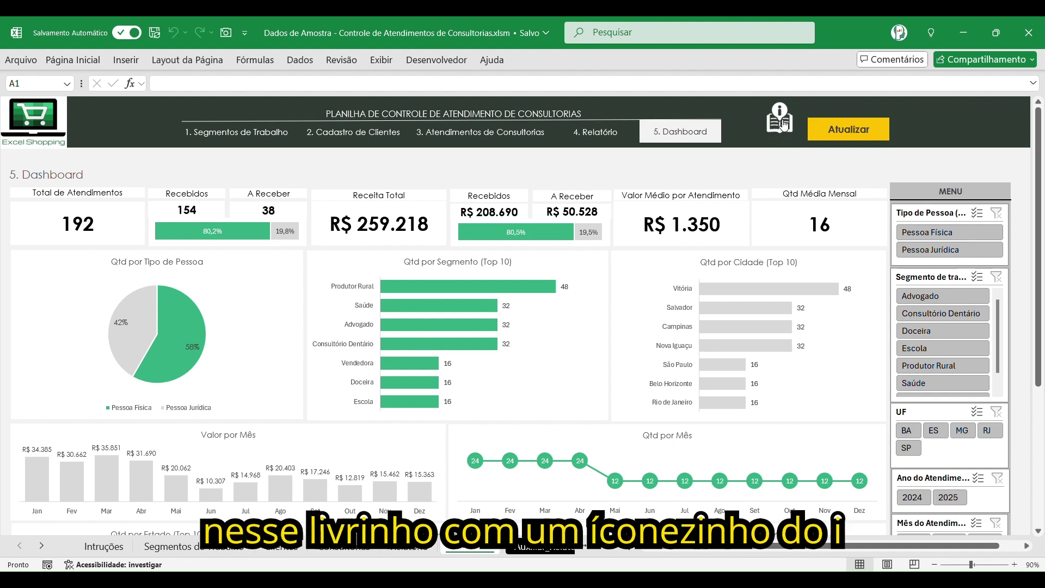
Show the Instruções sheet and read through its numbered macro-enabling steps
click(784, 119)
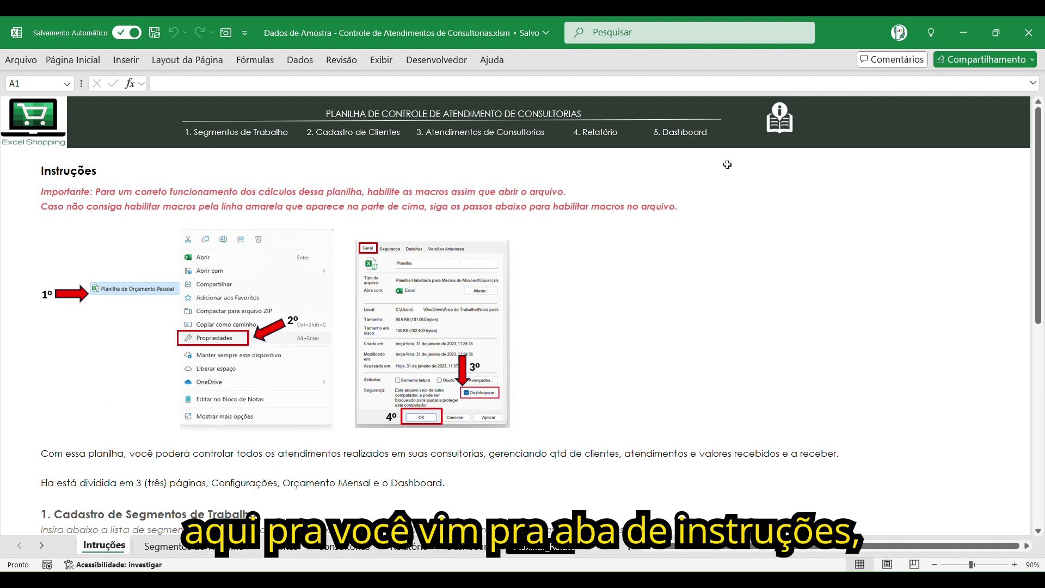
scroll(217, 264, down, 1)
scroll(216, 273, down, 3)
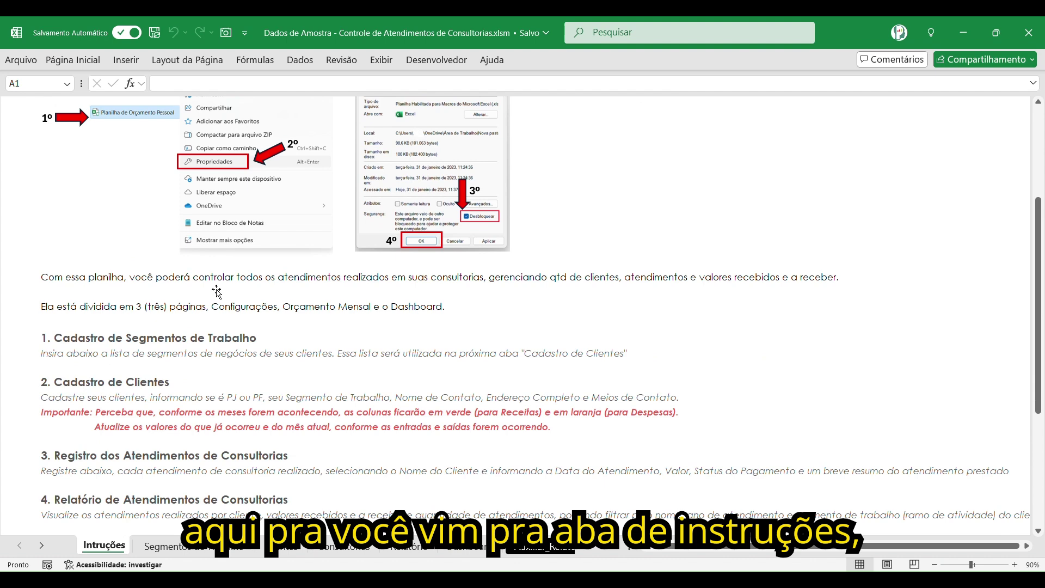
scroll(217, 288, down, 2)
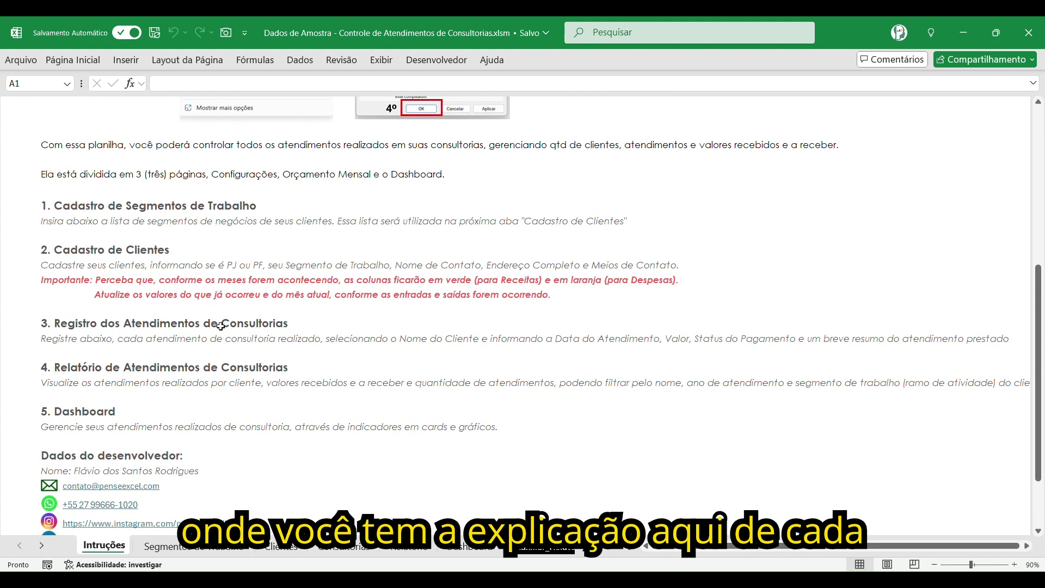
scroll(291, 328, down, 2)
scroll(290, 328, up, 2)
scroll(291, 327, up, 4)
scroll(290, 328, up, 2)
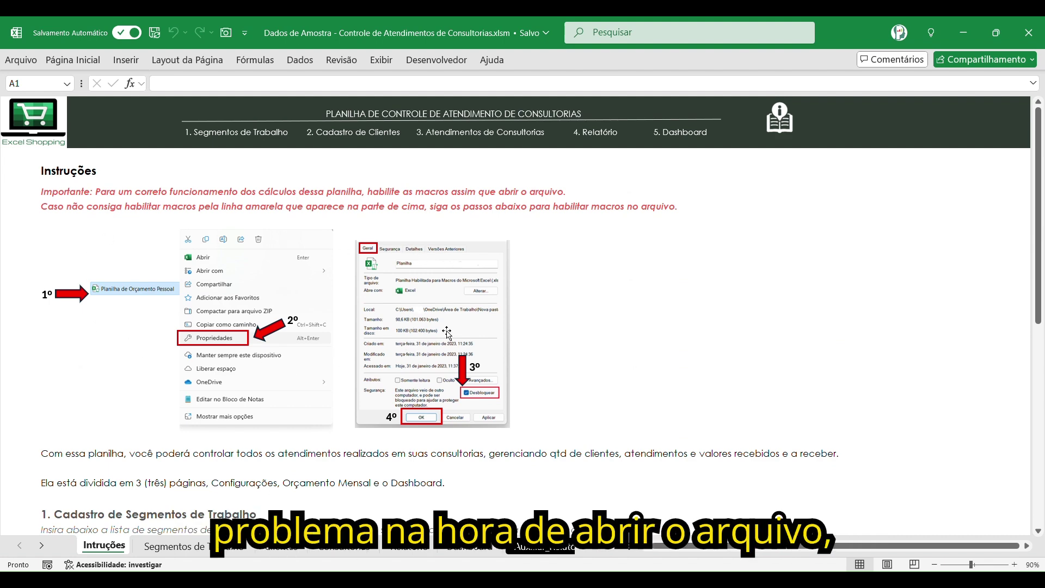
Review the workbook section list and developer details, then go back to the top
scroll(418, 329, down, 5)
scroll(414, 337, down, 5)
scroll(403, 355, down, 2)
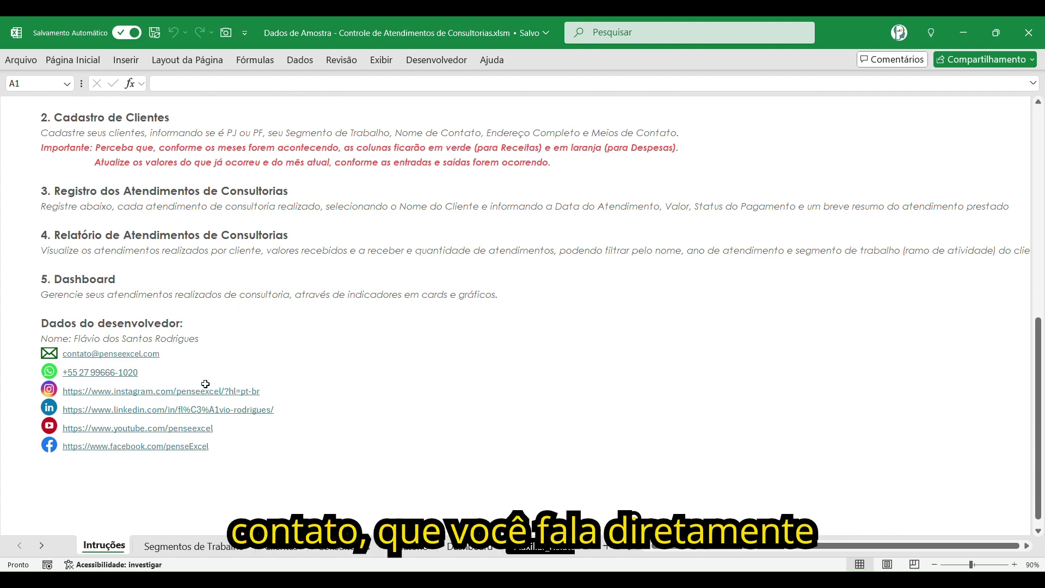
click(215, 354)
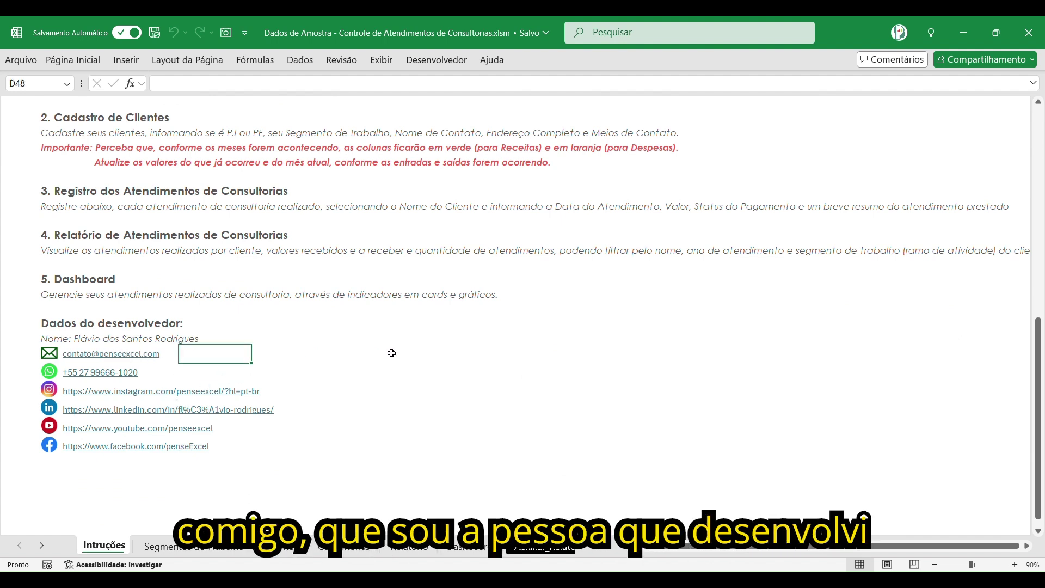
scroll(402, 343, up, 15)
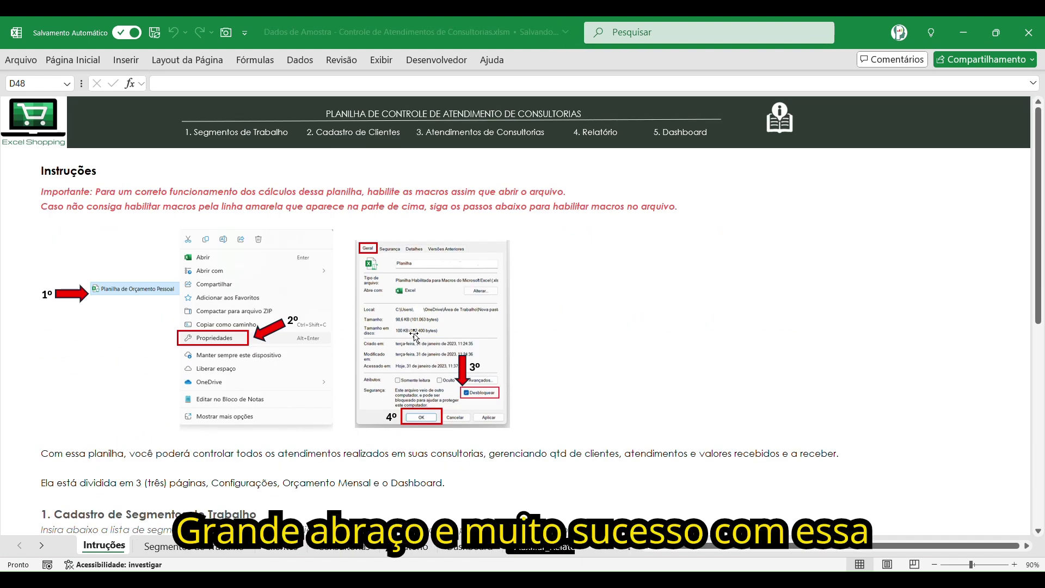
click(712, 236)
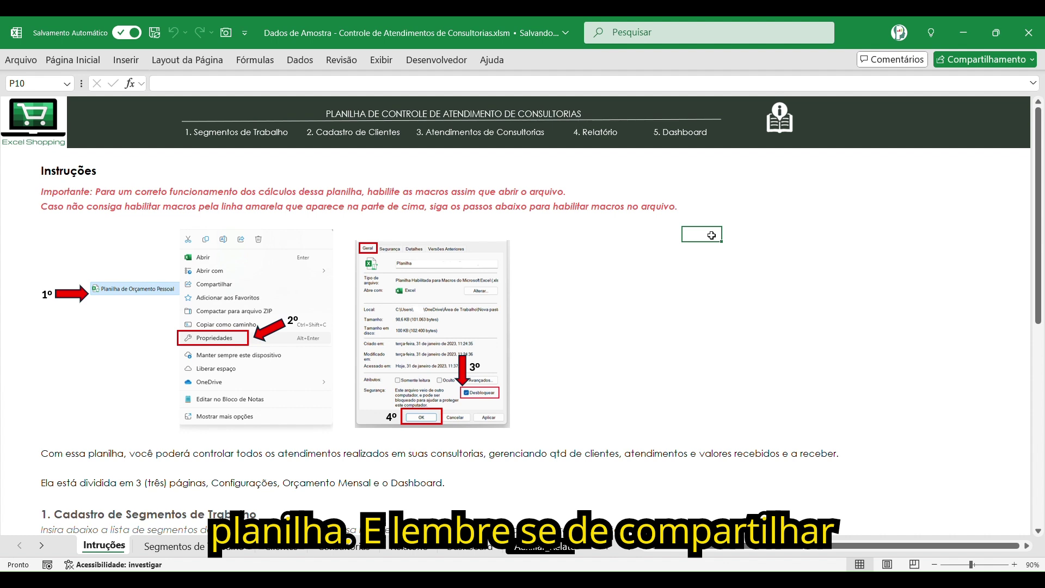